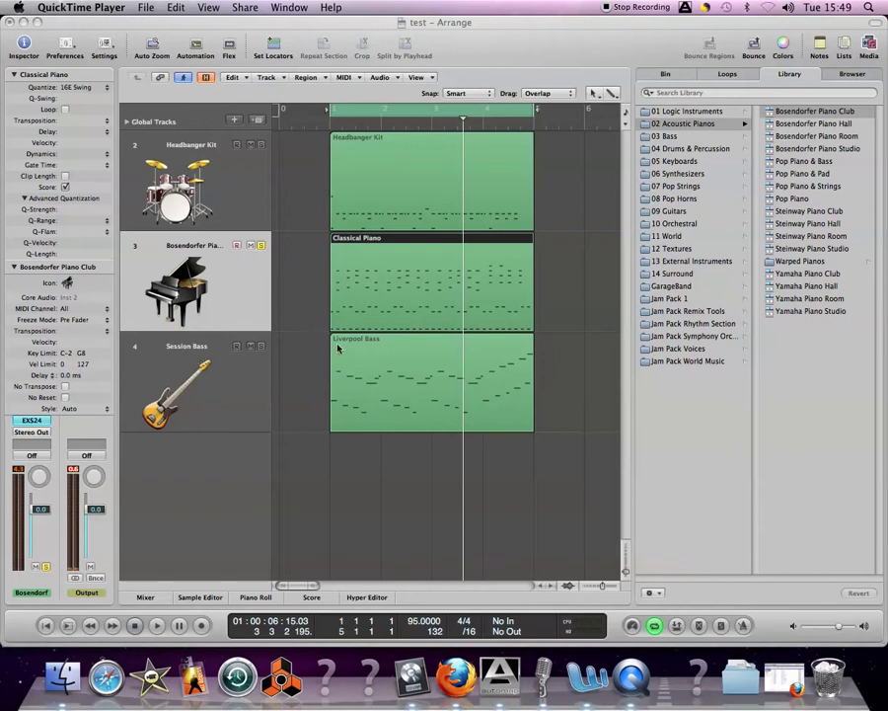
Bring Logic Pro to the front and deselect the Classical Piano region in the arrangement.
click(373, 286)
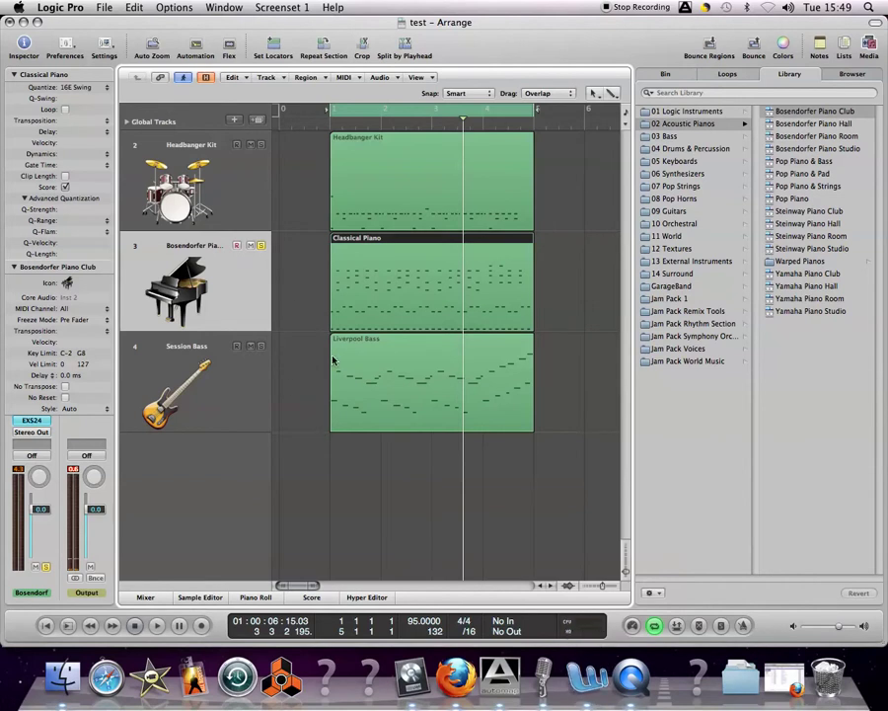
click(311, 313)
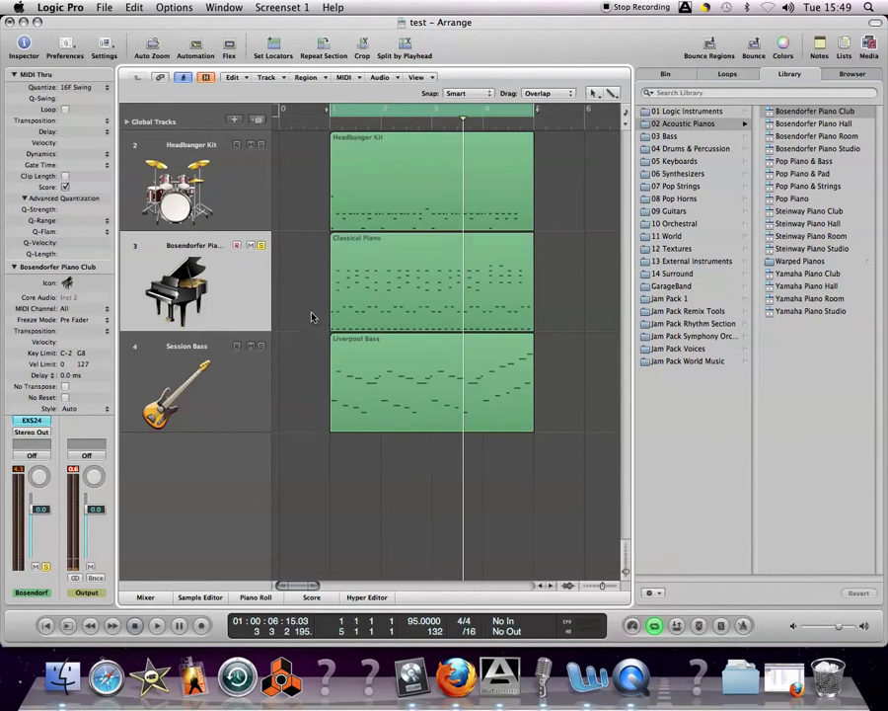
Open the Classical Piano region in the Piano Roll and zoom out to its full length.
double_click(388, 291)
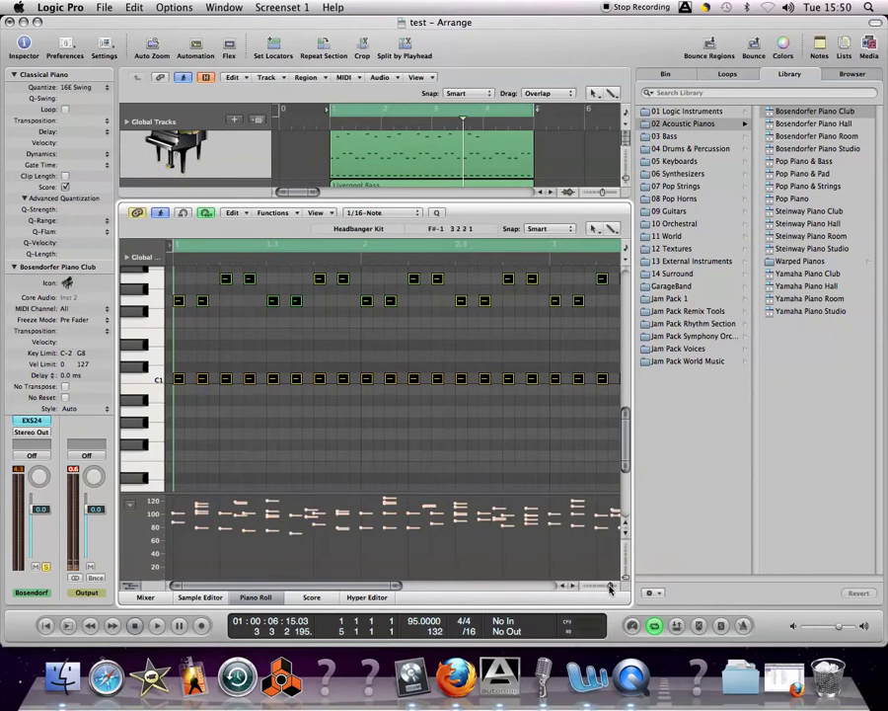
drag(612, 585, 606, 586)
click(391, 441)
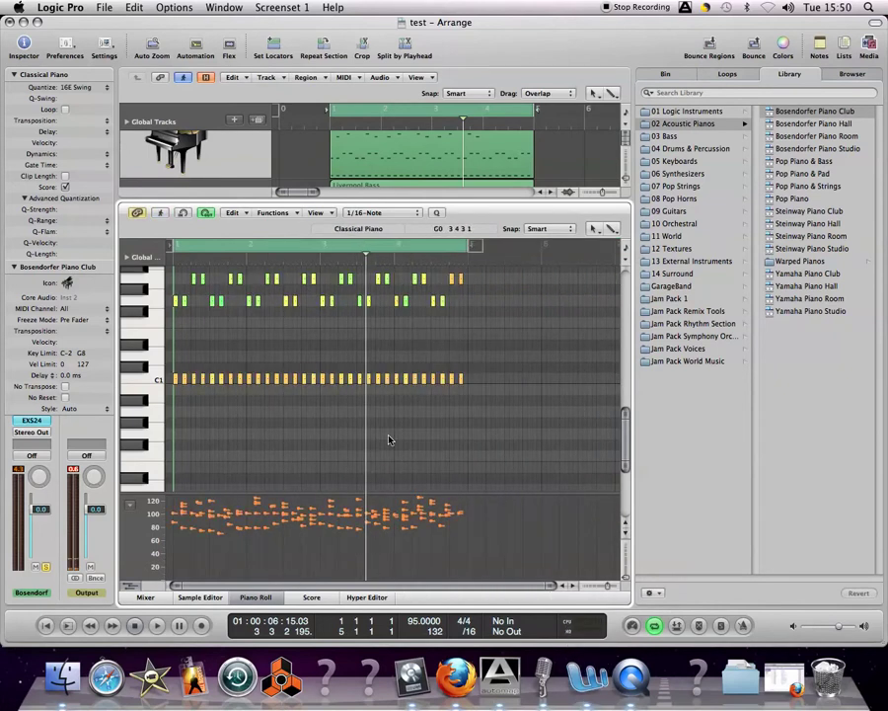
scroll(297, 356, up, 3)
scroll(359, 381, down, 1)
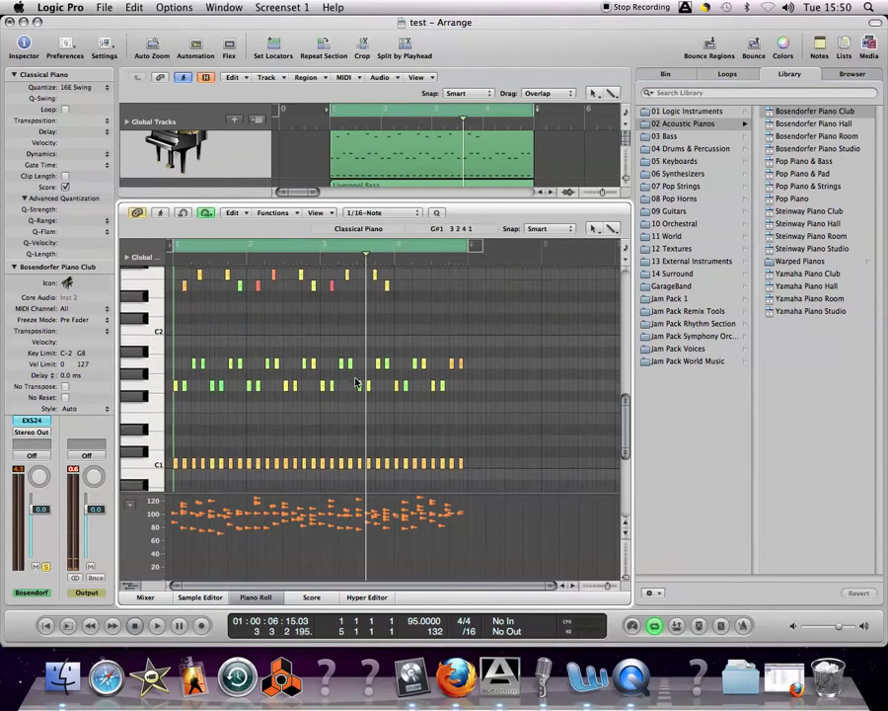
Zoom out vertically, keep the velocity lane shown, and scroll up so C1 through C3 are visible.
drag(624, 579, 625, 576)
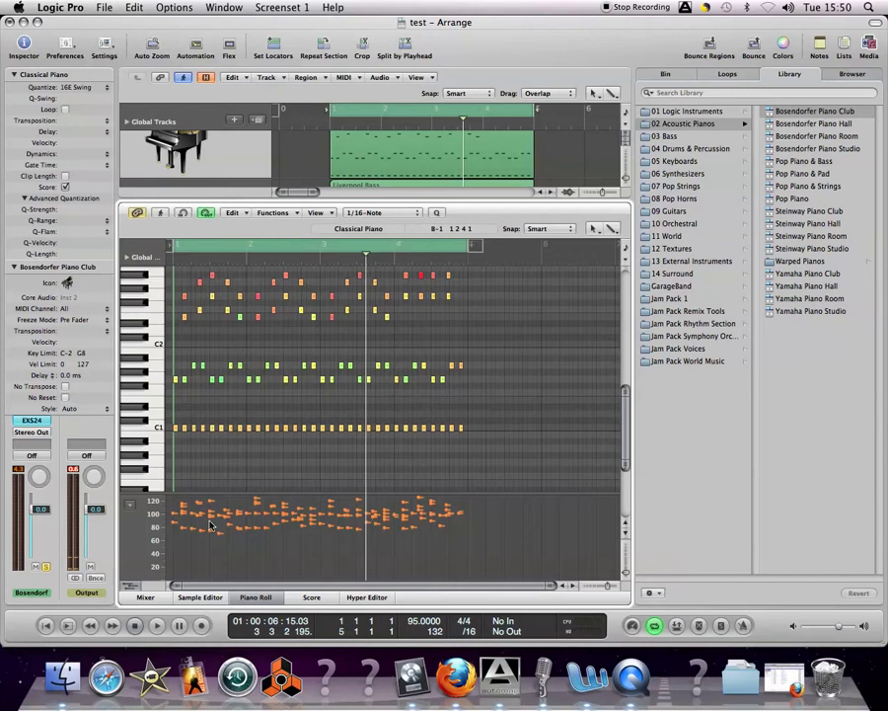
click(128, 584)
click(128, 584)
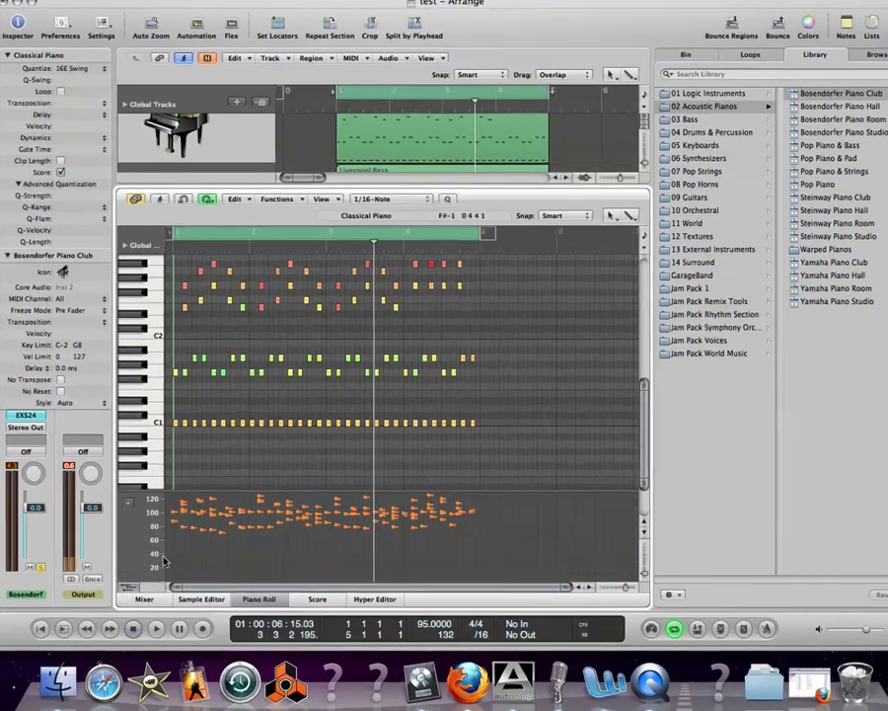
click(128, 586)
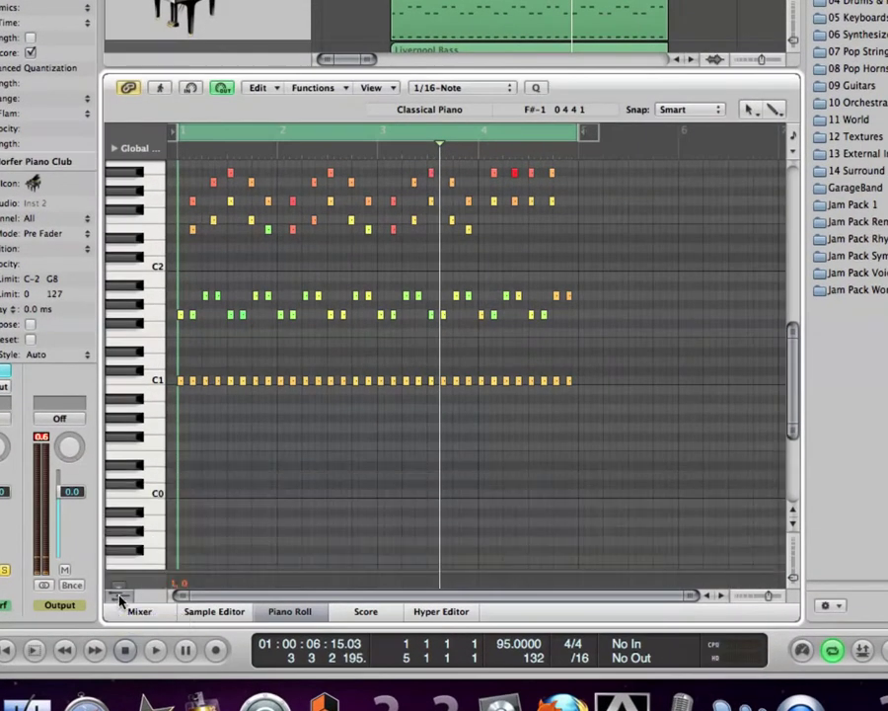
click(128, 586)
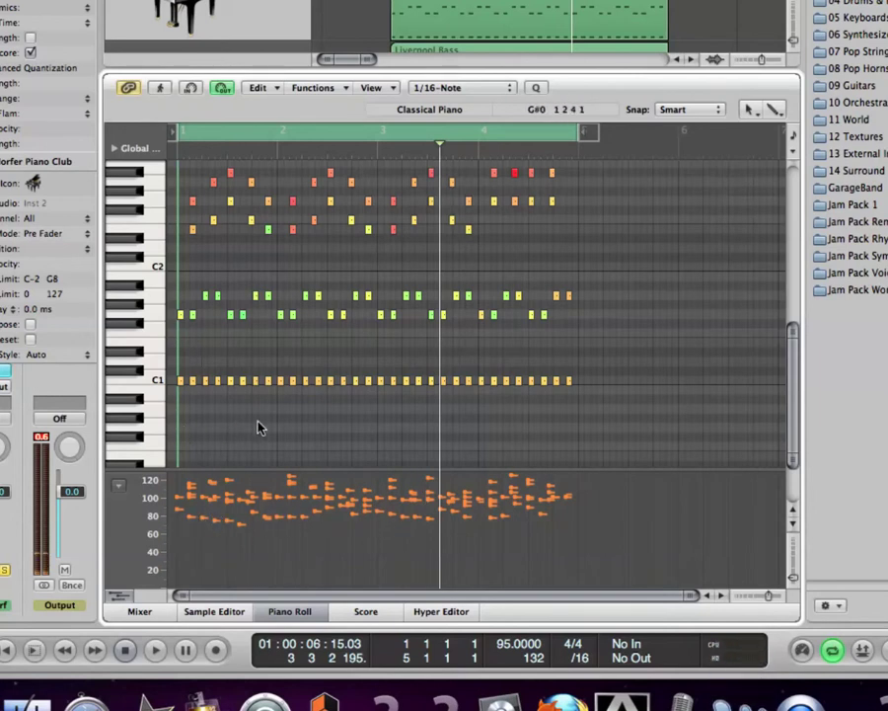
scroll(274, 427, up, 1)
scroll(274, 426, up, 4)
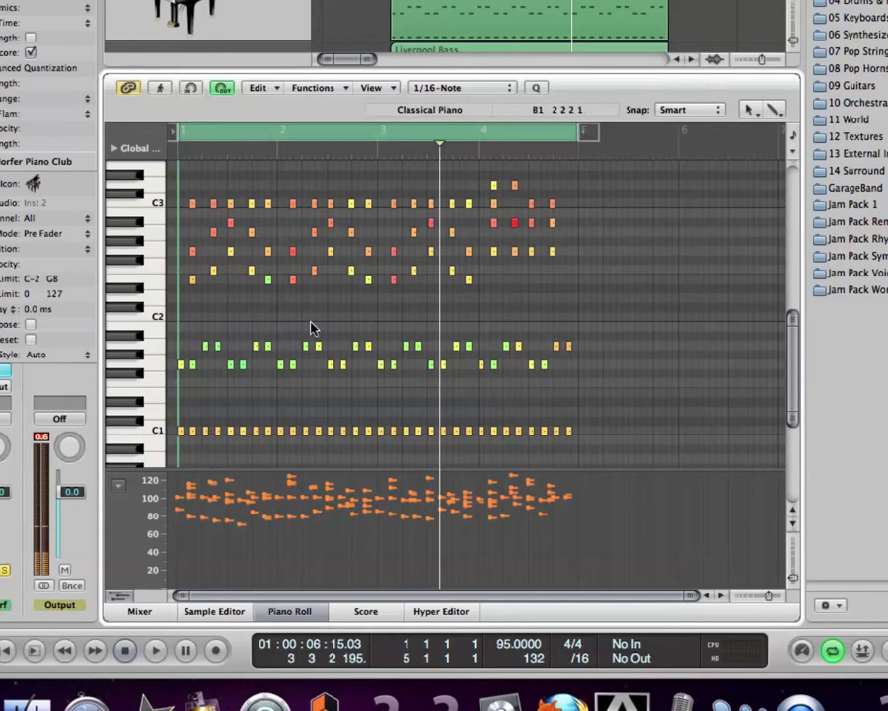
Browse the Functions > Transform preset list, then close it without applying anything.
click(322, 93)
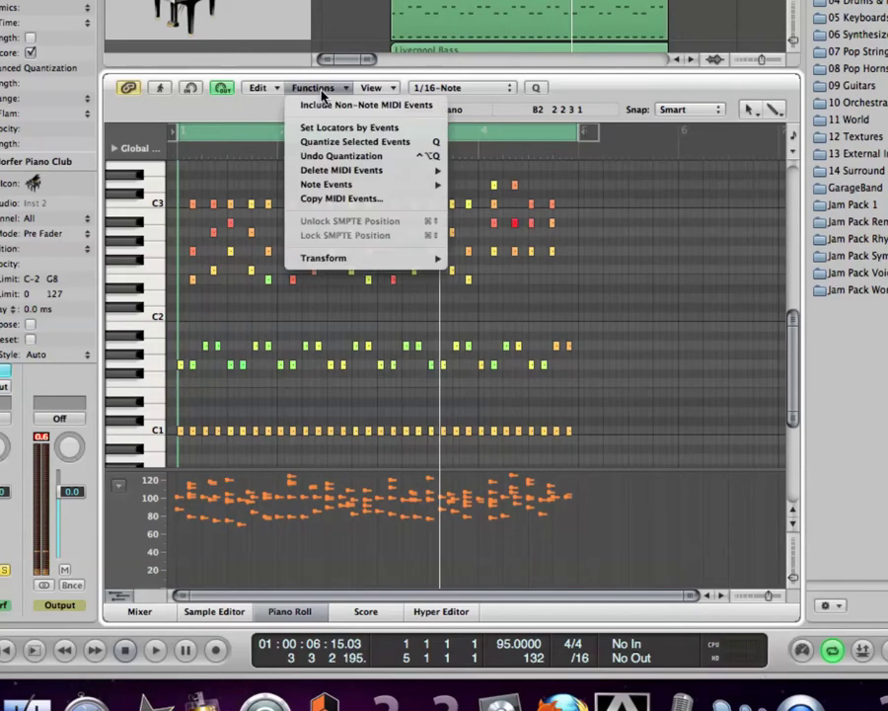
mouse_move(340, 260)
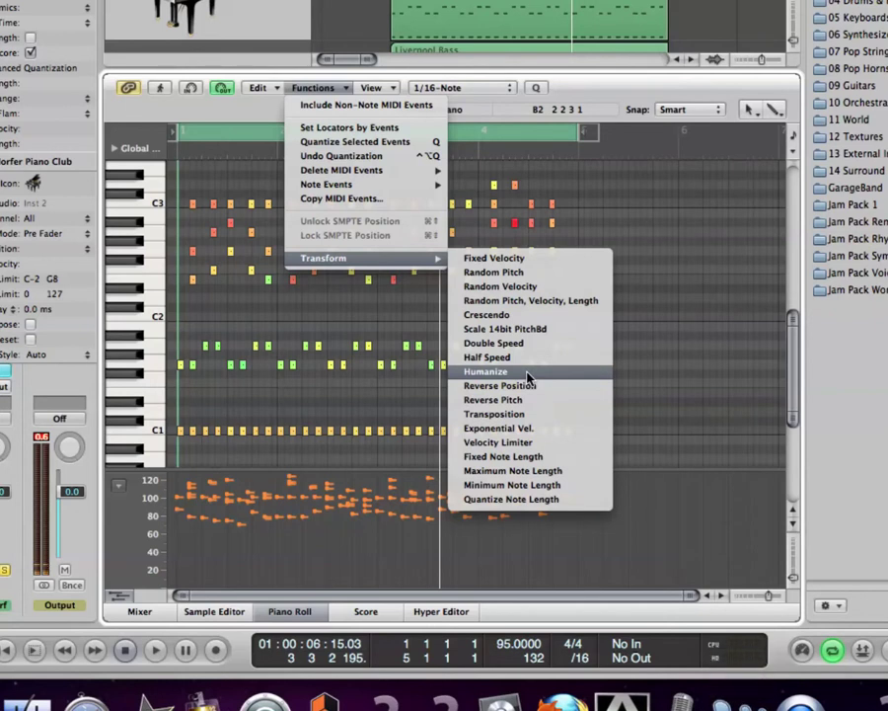
click(383, 406)
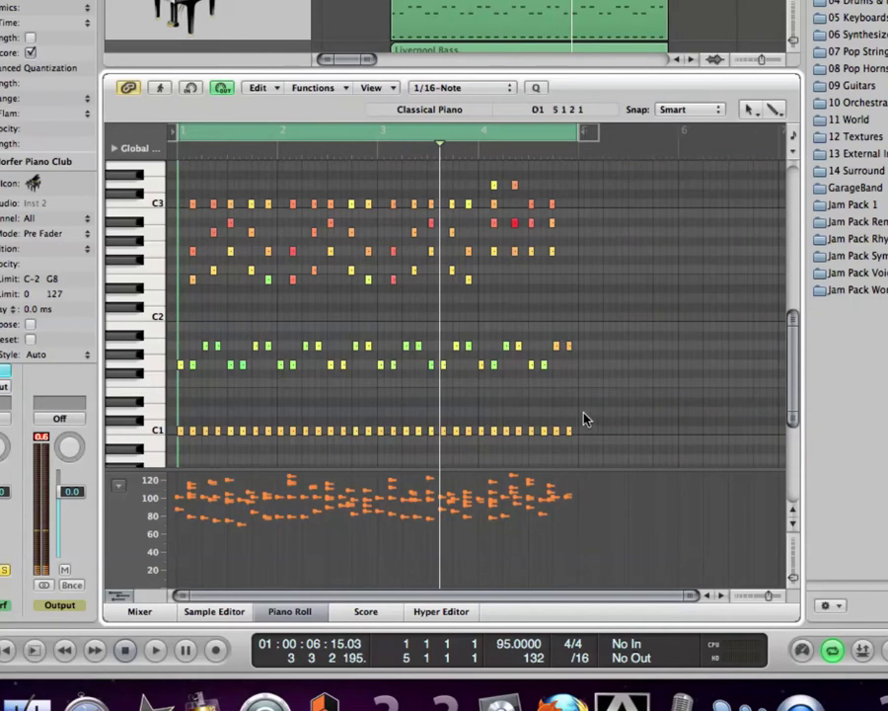
Play the piano part from the start, then select all 32 notes on C1.
click(155, 433)
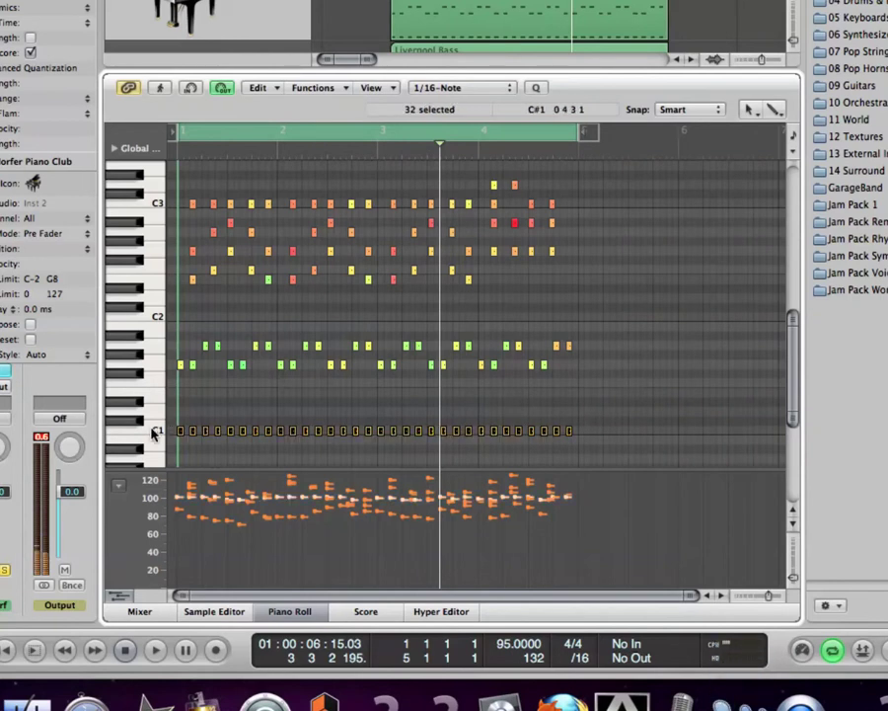
click(205, 419)
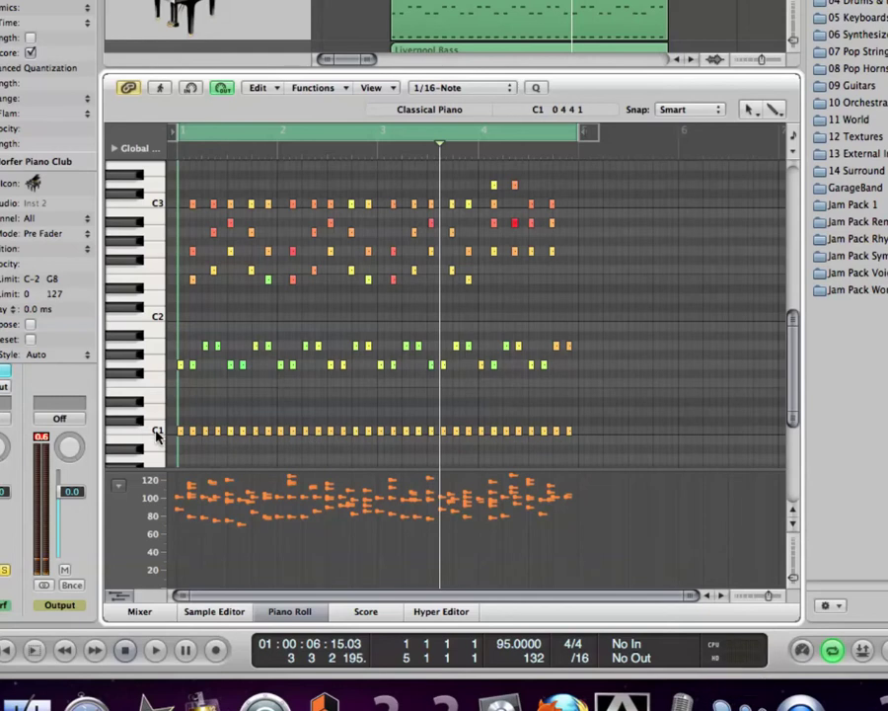
key(Return)
key(space)
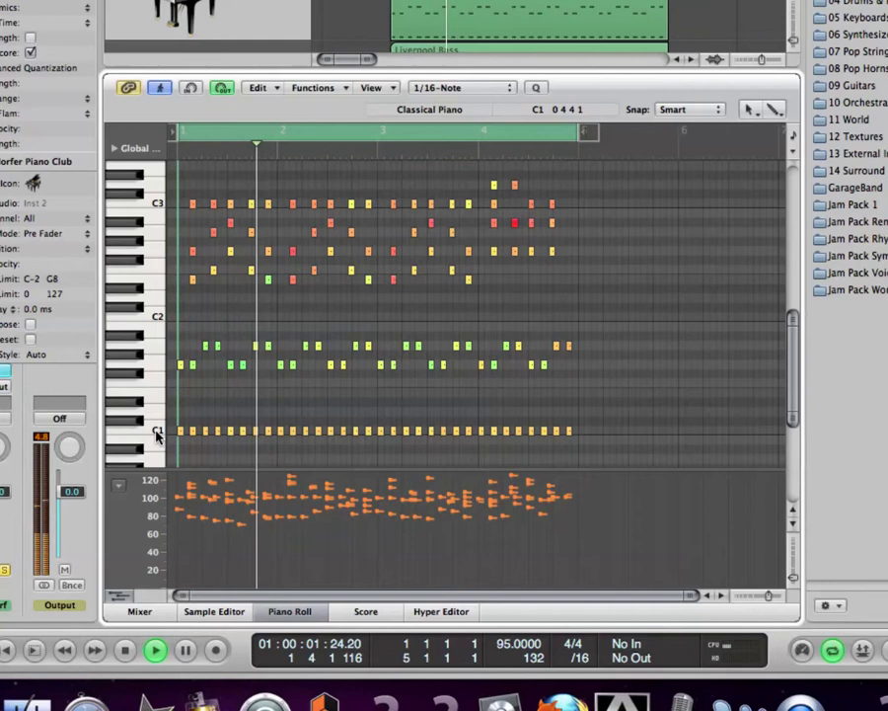
key(space)
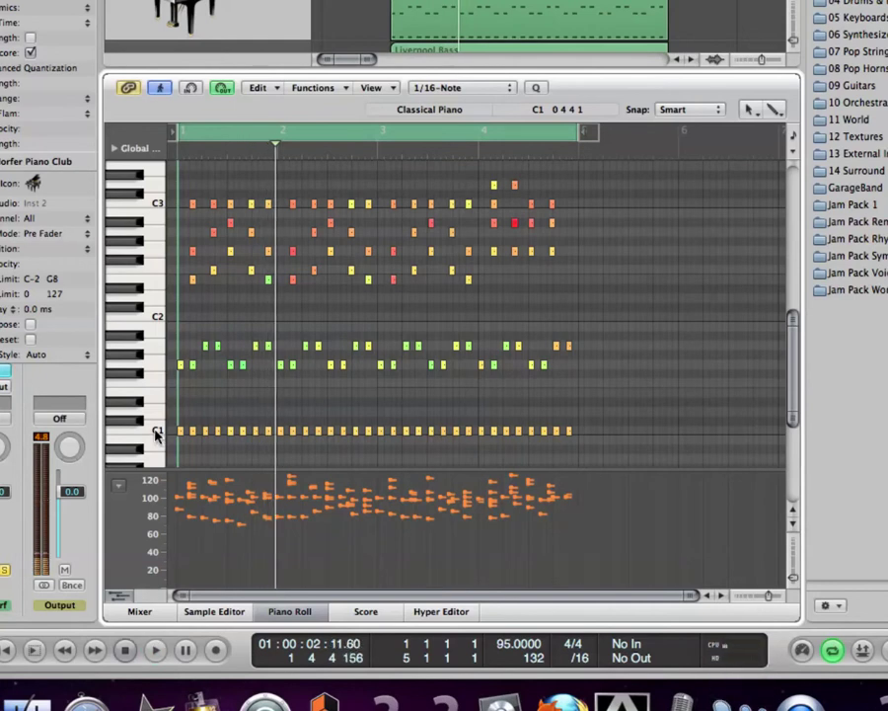
click(155, 435)
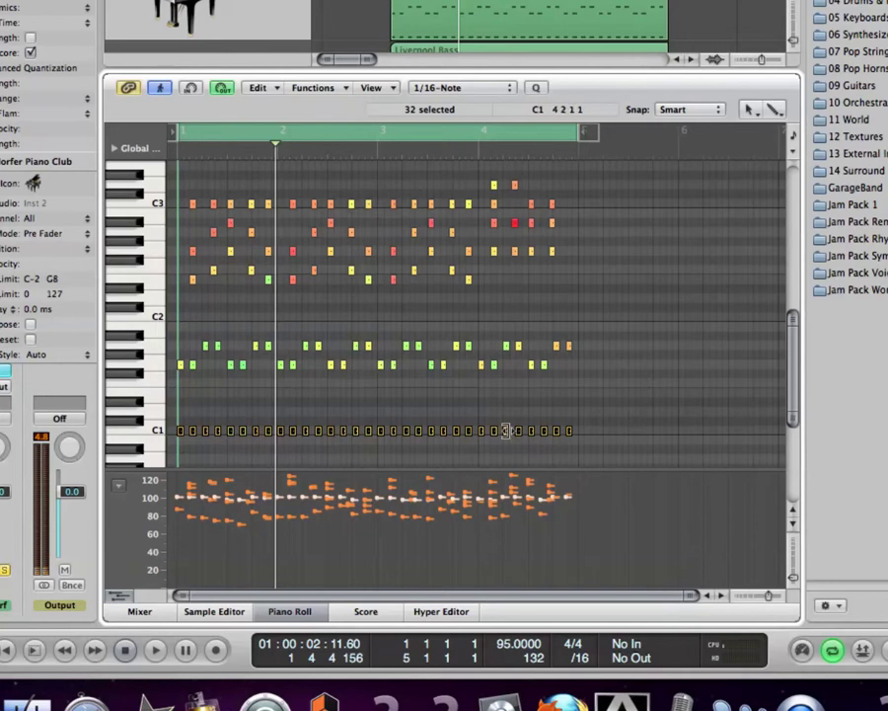
Open the Fixed Velocity transform preset and position its window beside the notes.
click(318, 87)
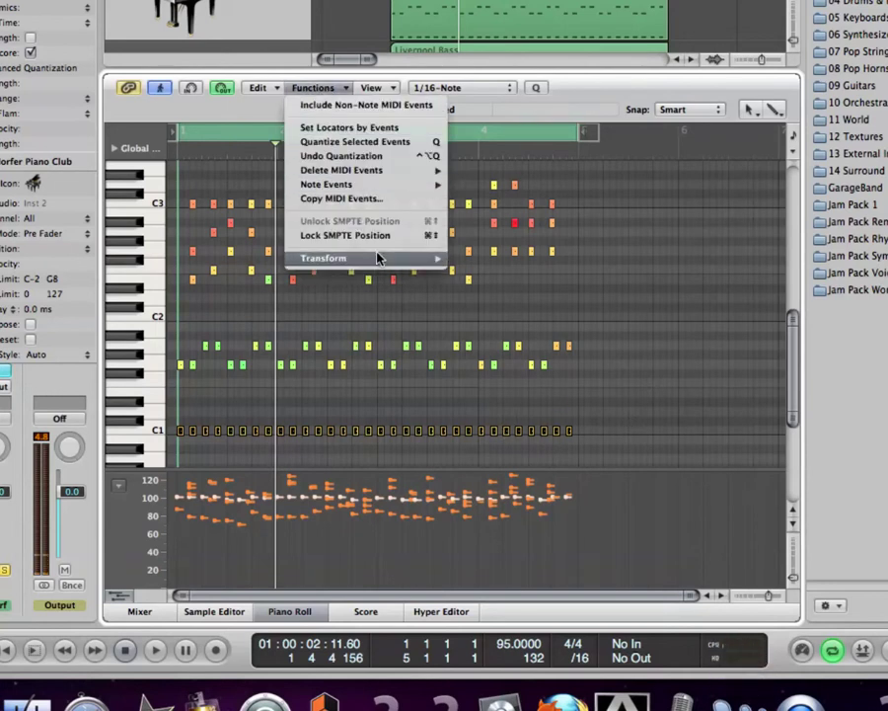
mouse_move(377, 259)
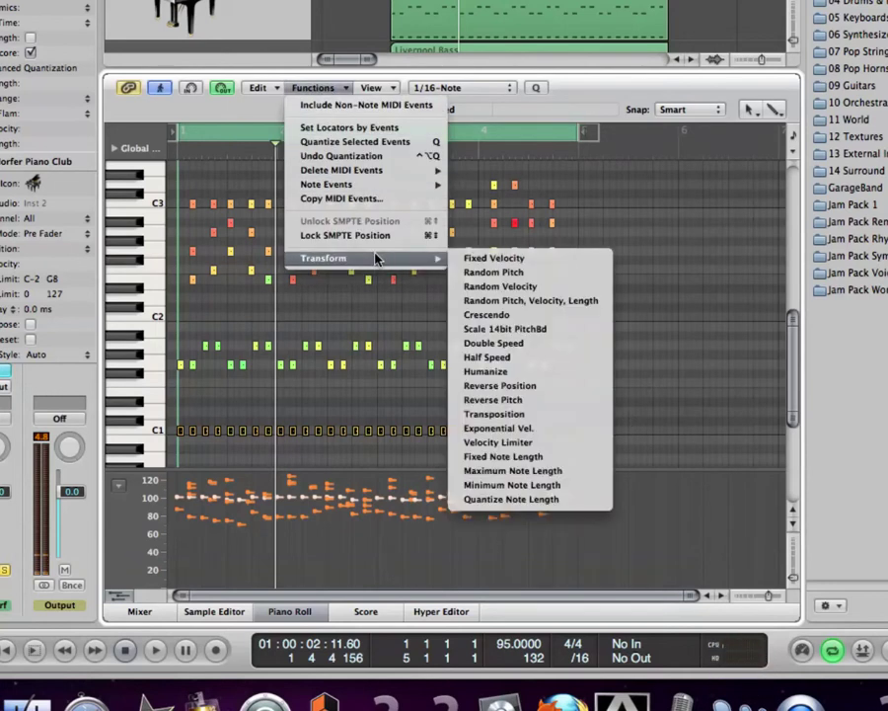
click(474, 261)
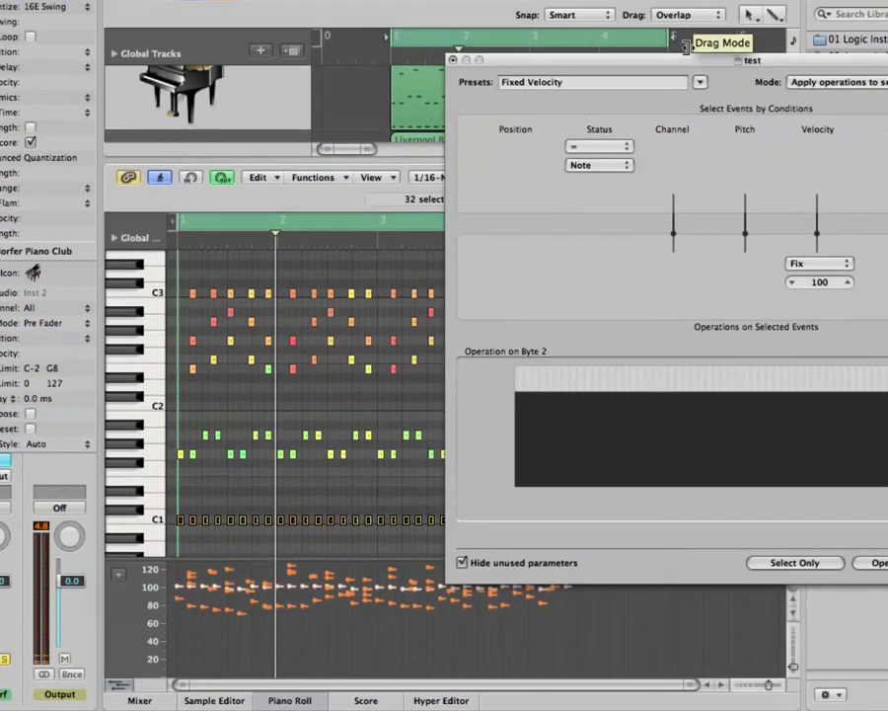
drag(677, 63, 451, 25)
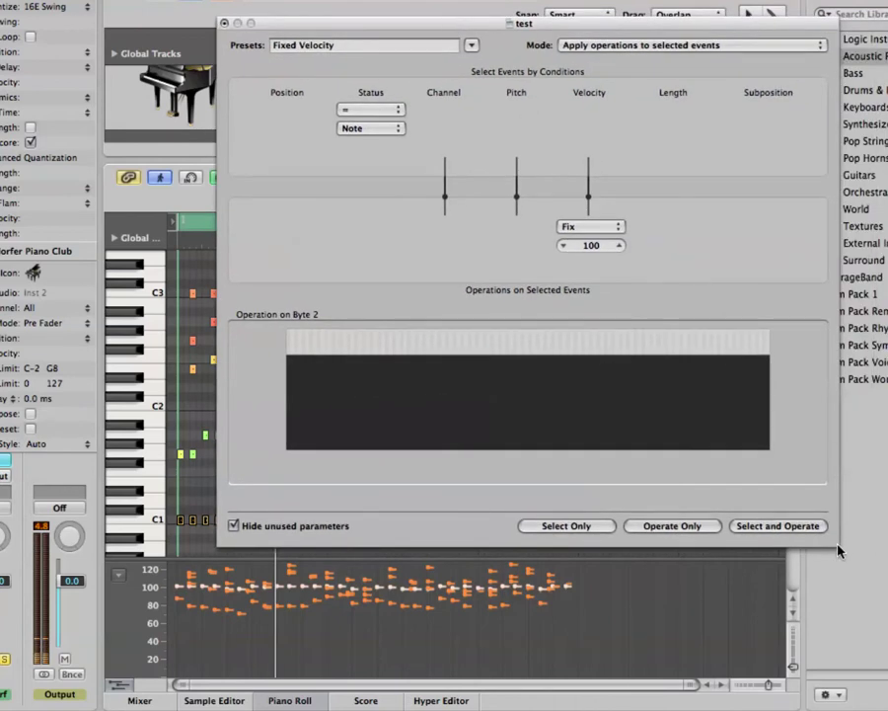
drag(492, 27, 546, 39)
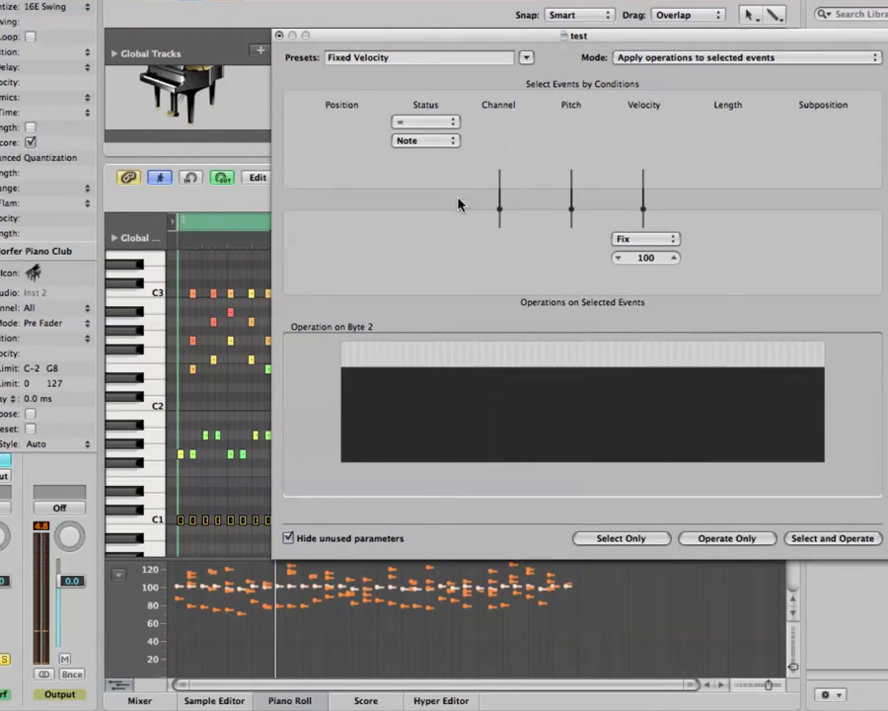
mouse_move(533, 39)
mouse_down()
mouse_move(537, 63)
mouse_move(572, 17)
mouse_move(541, 24)
mouse_up()
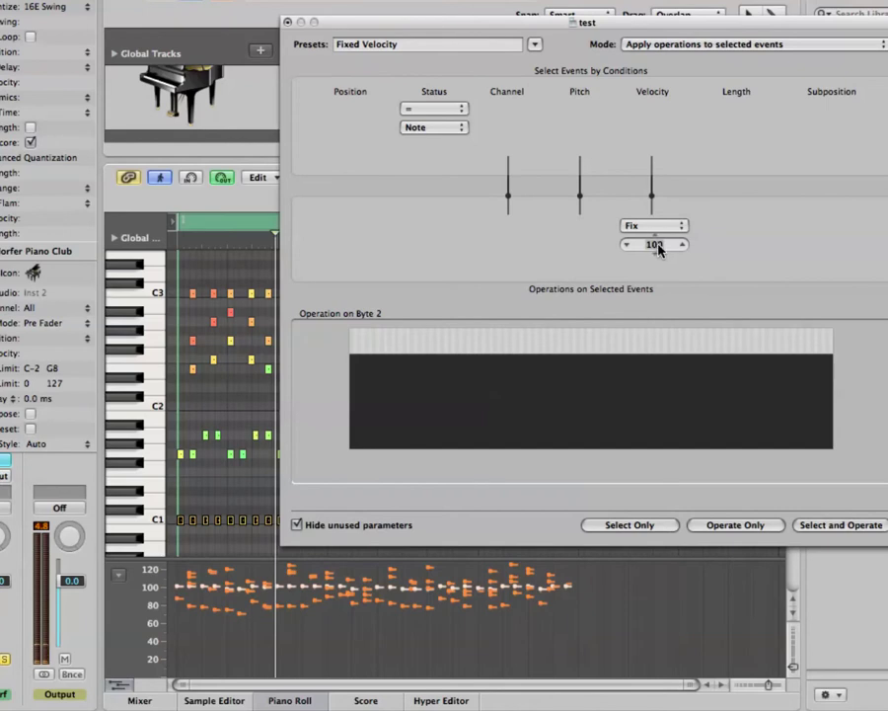
Fix the selected C1 notes' velocity at 127 and play the region back.
drag(658, 251, 658, 225)
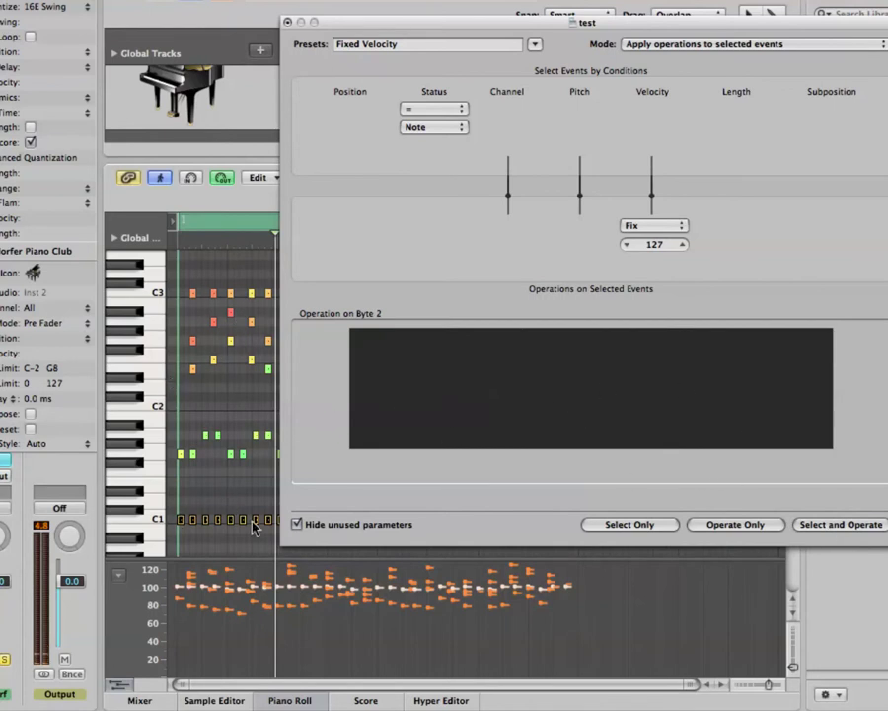
click(731, 526)
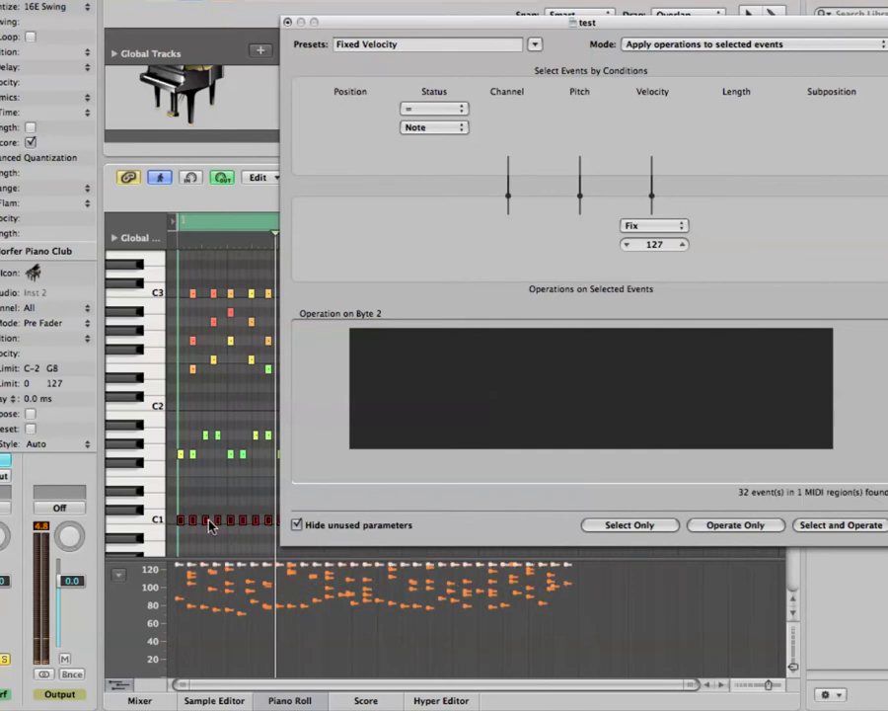
drag(343, 22, 476, 89)
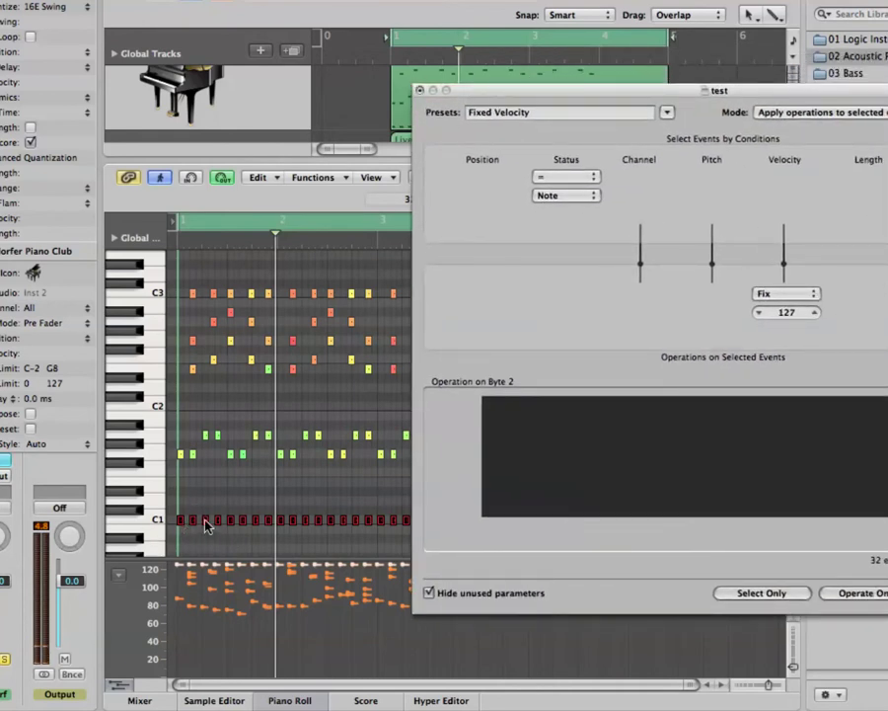
key(space)
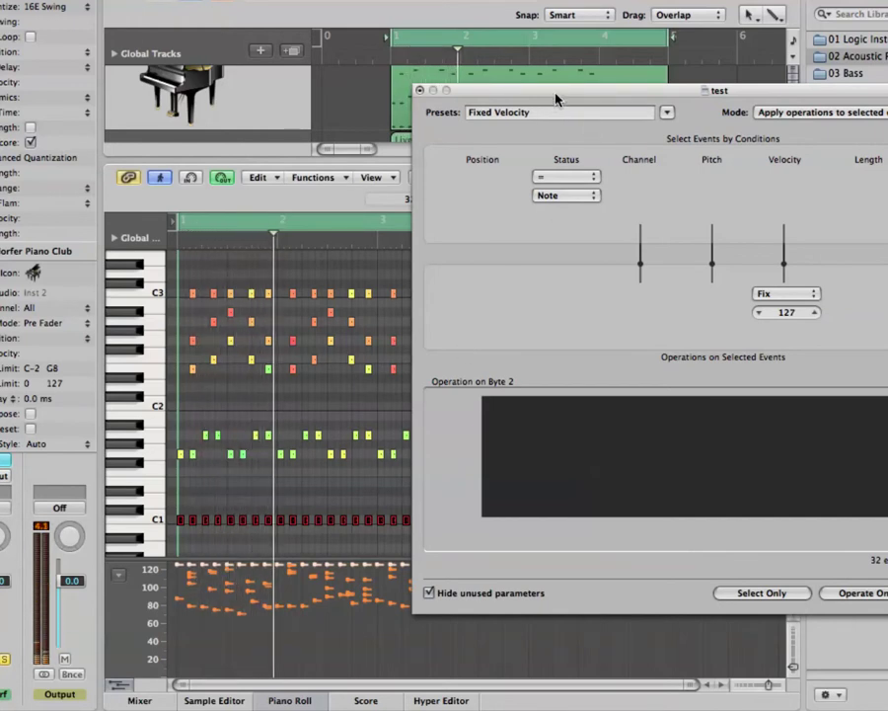
drag(557, 97, 533, 97)
Apply the Random Pitch preset to the C1 notes with the range set from C1 to C2.
click(356, 247)
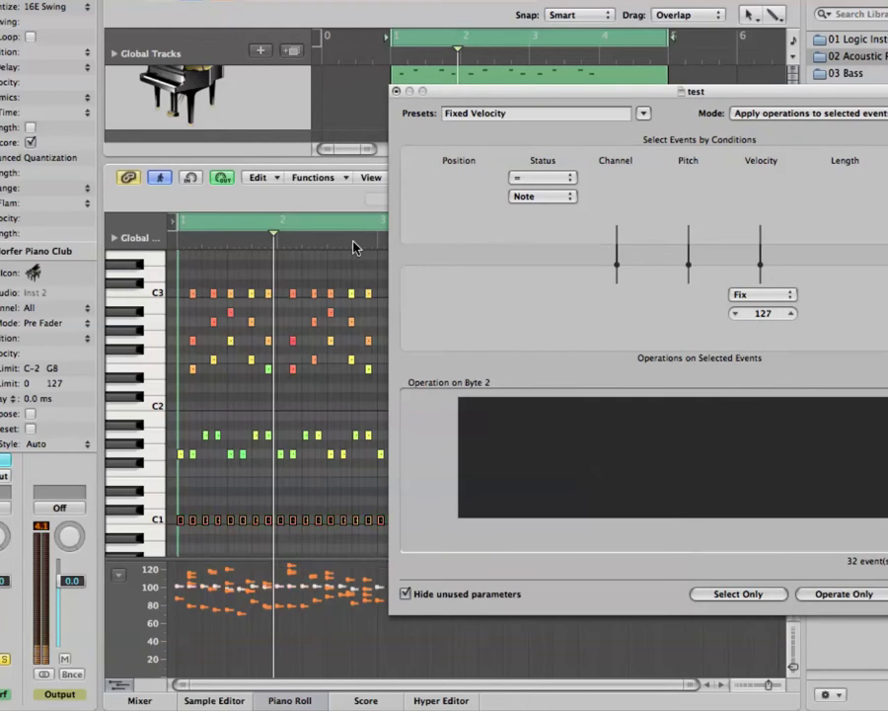
drag(487, 98, 367, 103)
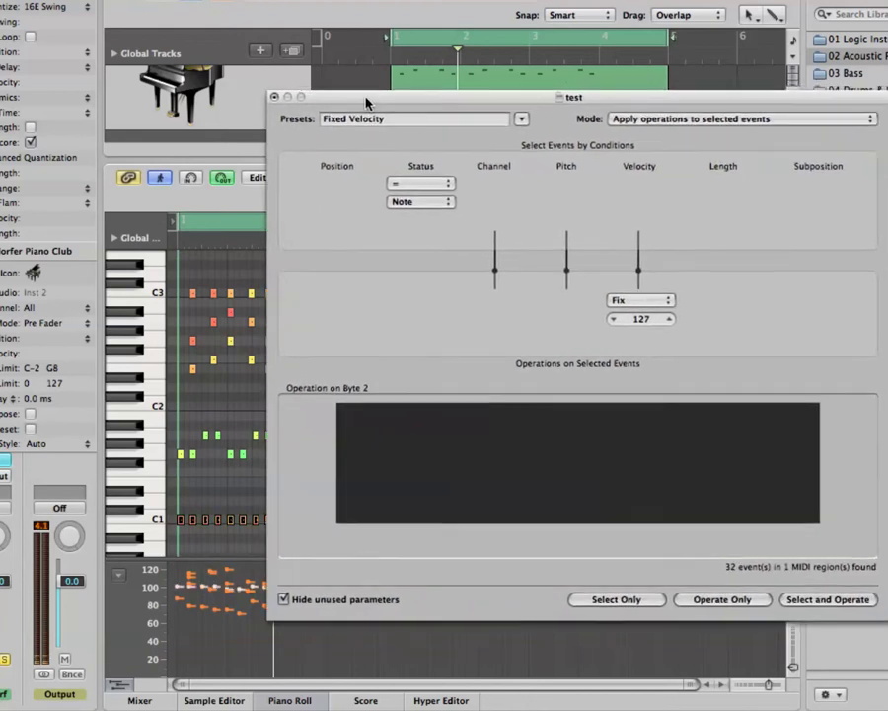
click(524, 119)
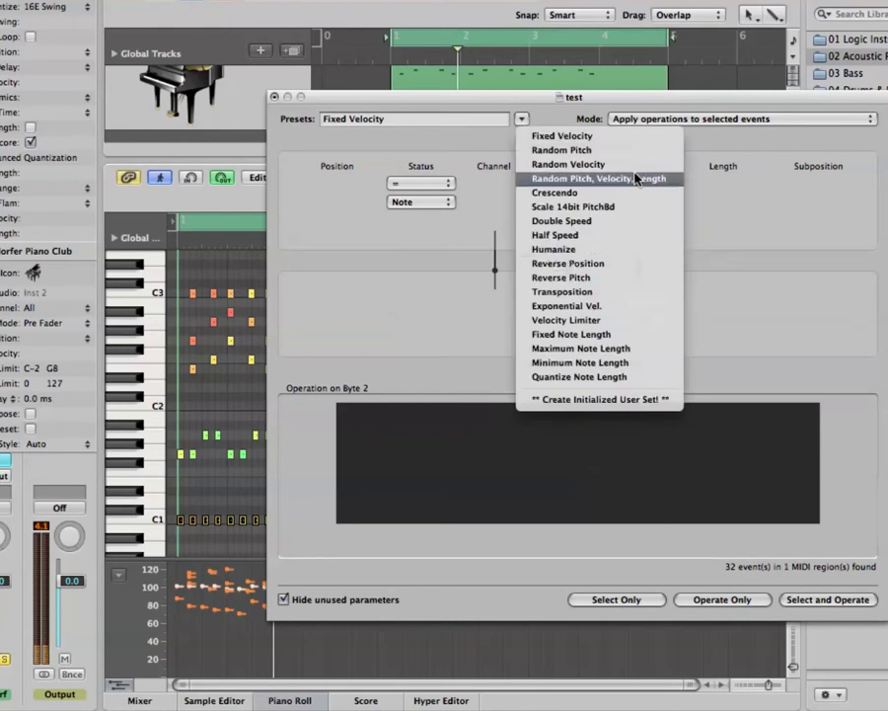
click(602, 153)
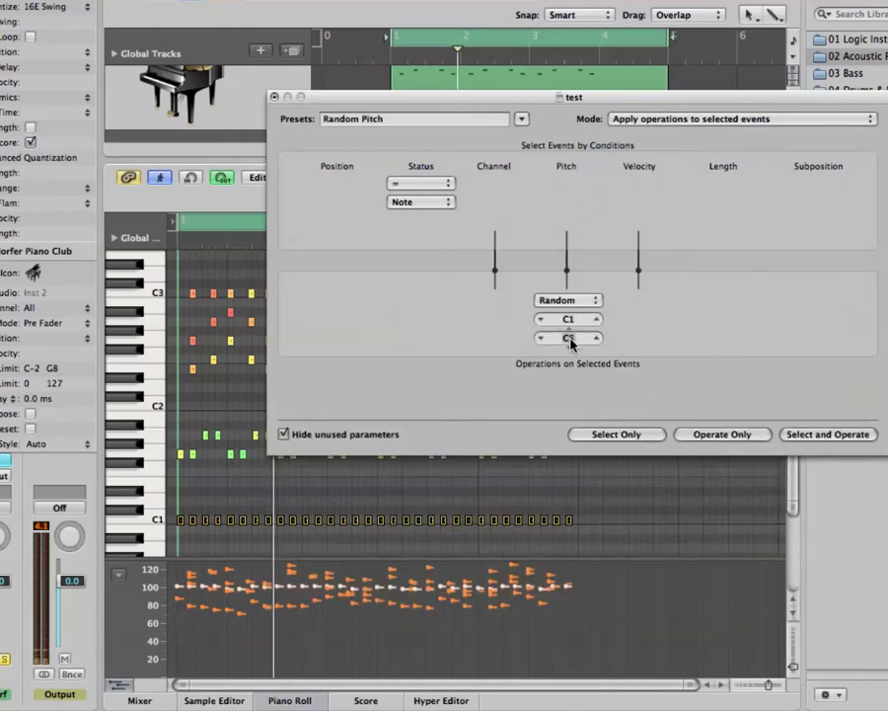
drag(570, 343, 570, 349)
double_click(570, 338)
text(C2)
key(Return)
click(672, 436)
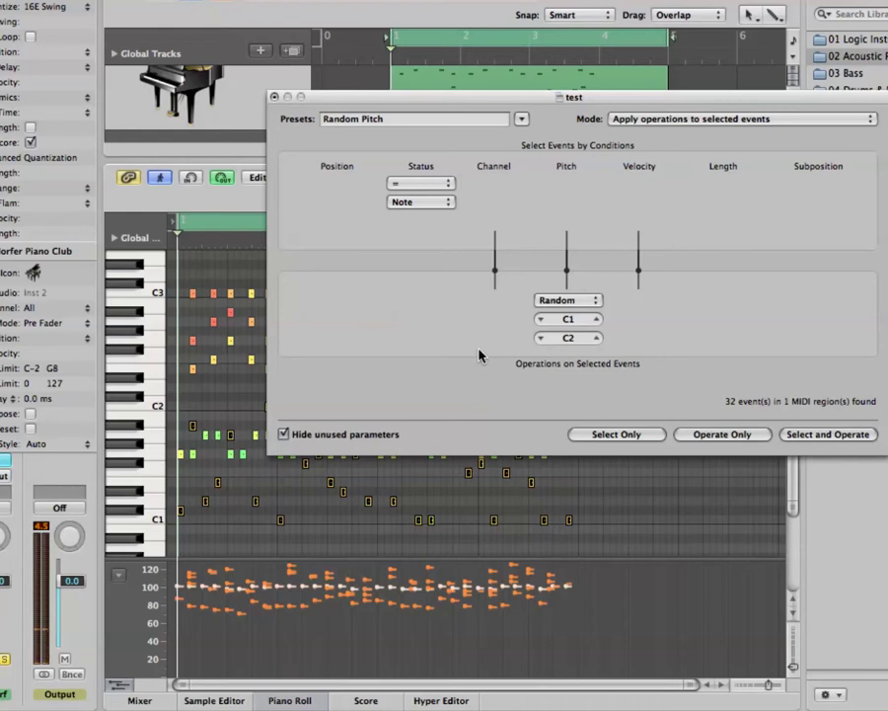
Undo the pitch scatter, apply the Crescendo preset (velocity 1 to 127), and play it back.
key(Return)
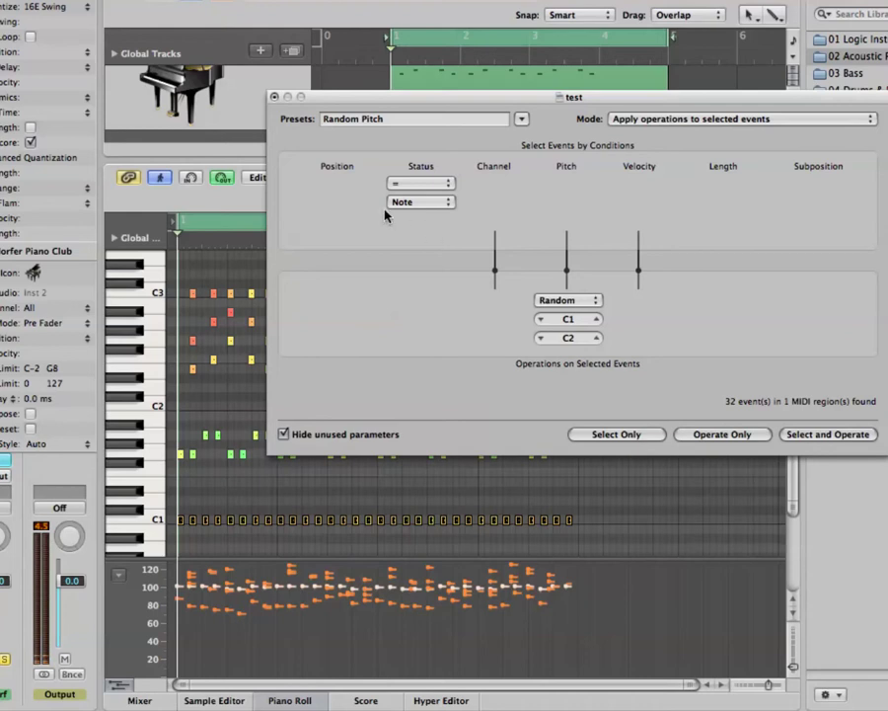
click(521, 119)
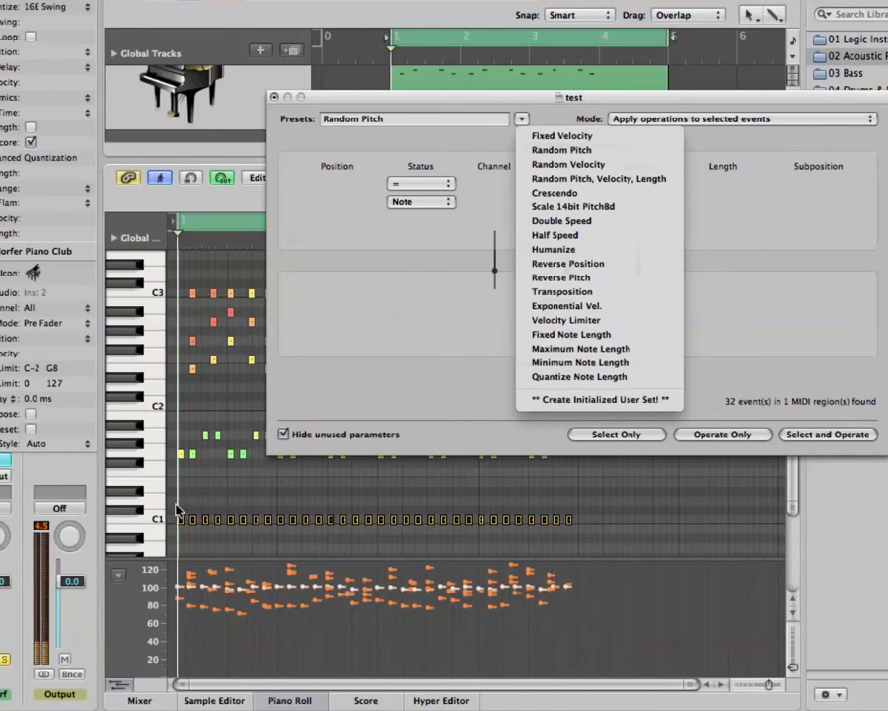
click(620, 194)
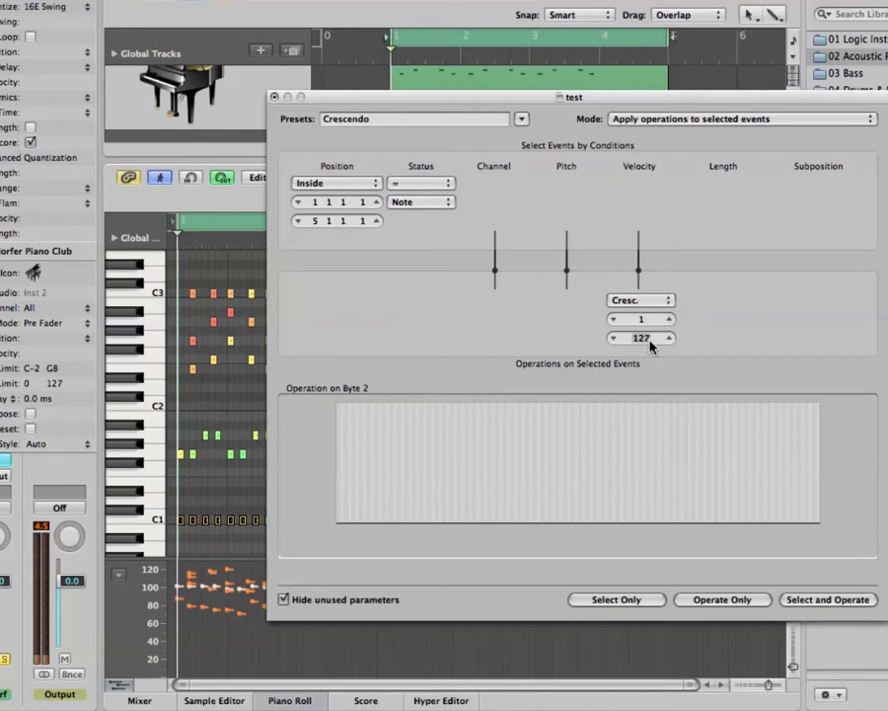
click(734, 601)
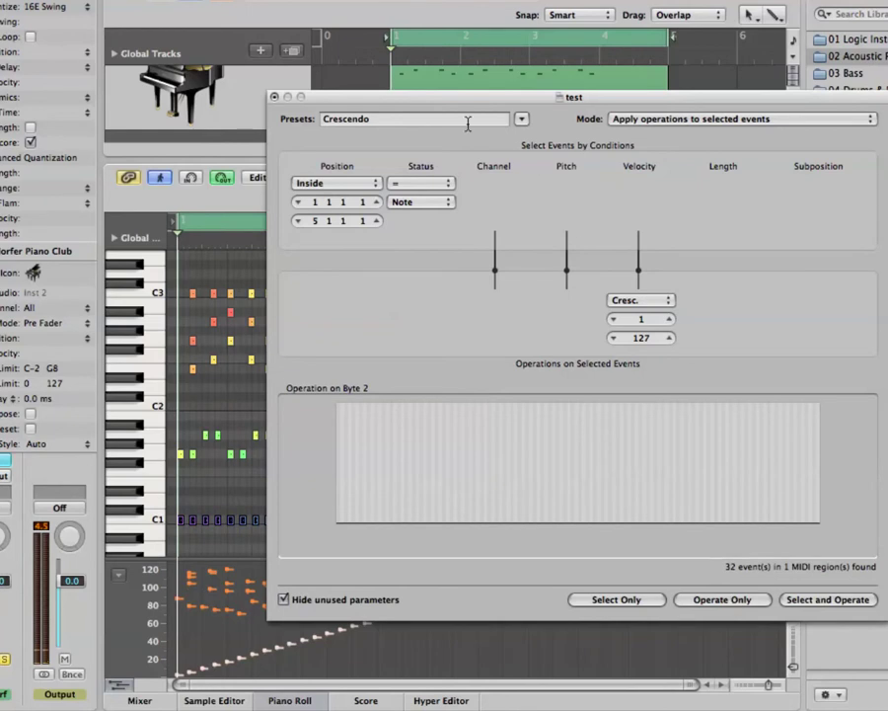
drag(374, 105, 662, 47)
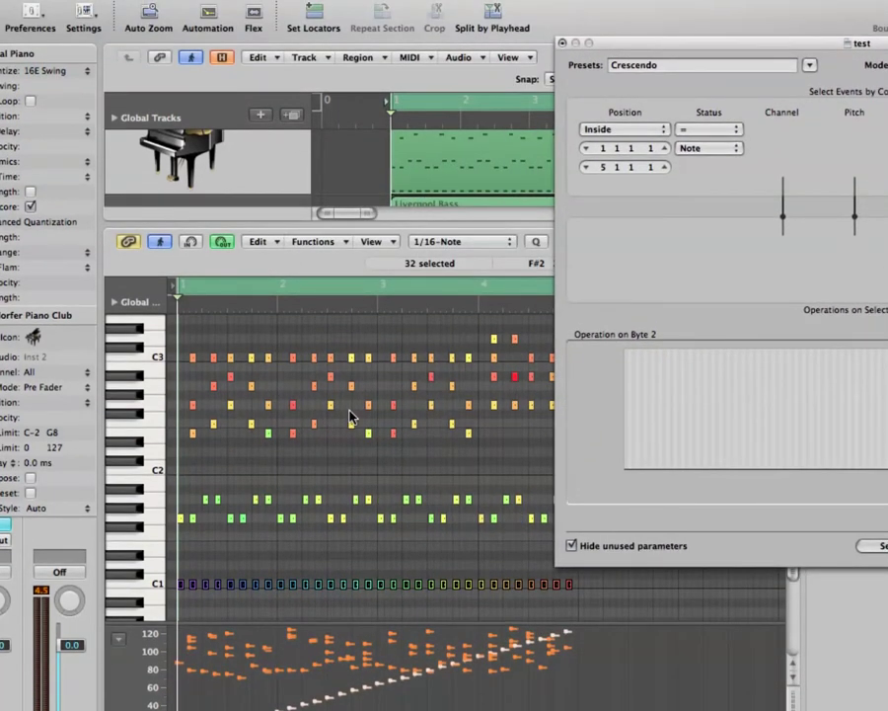
key(space)
drag(655, 46, 480, 60)
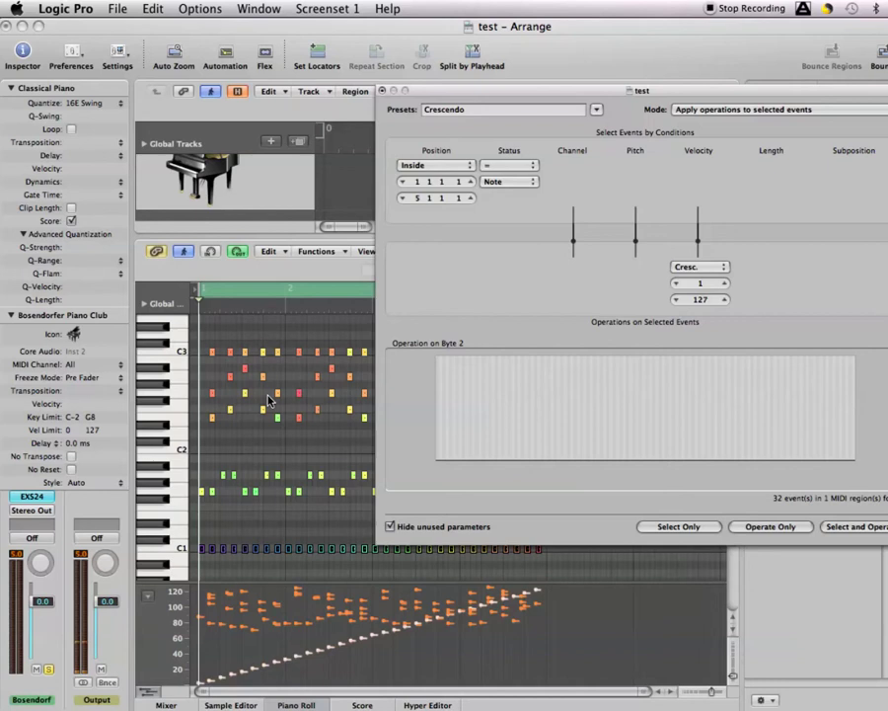
Undo the crescendo and select all notes in the region with Cmd+A.
key(super+z)
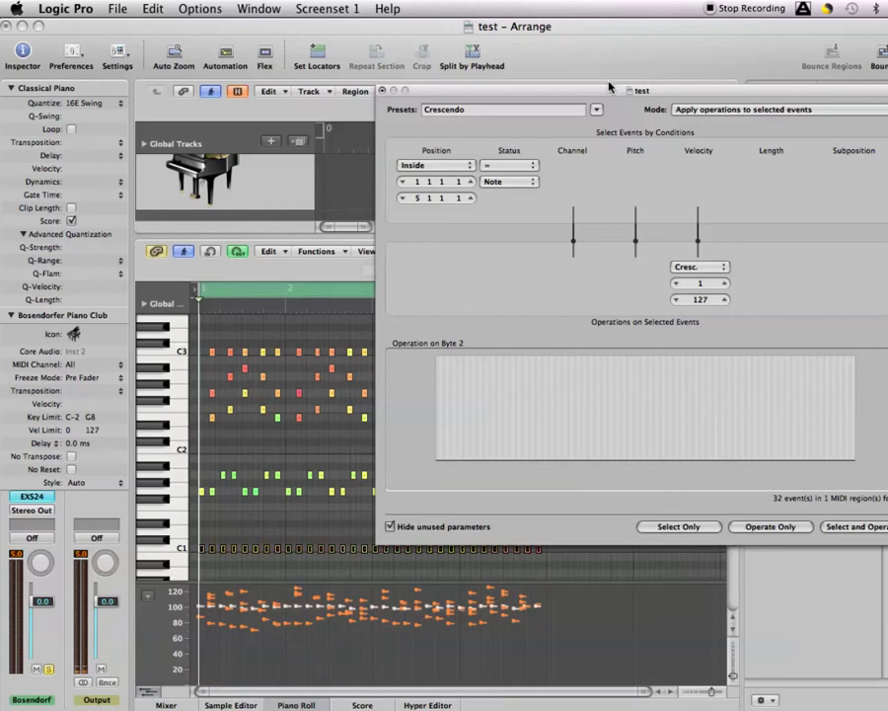
drag(574, 91, 544, 86)
click(568, 104)
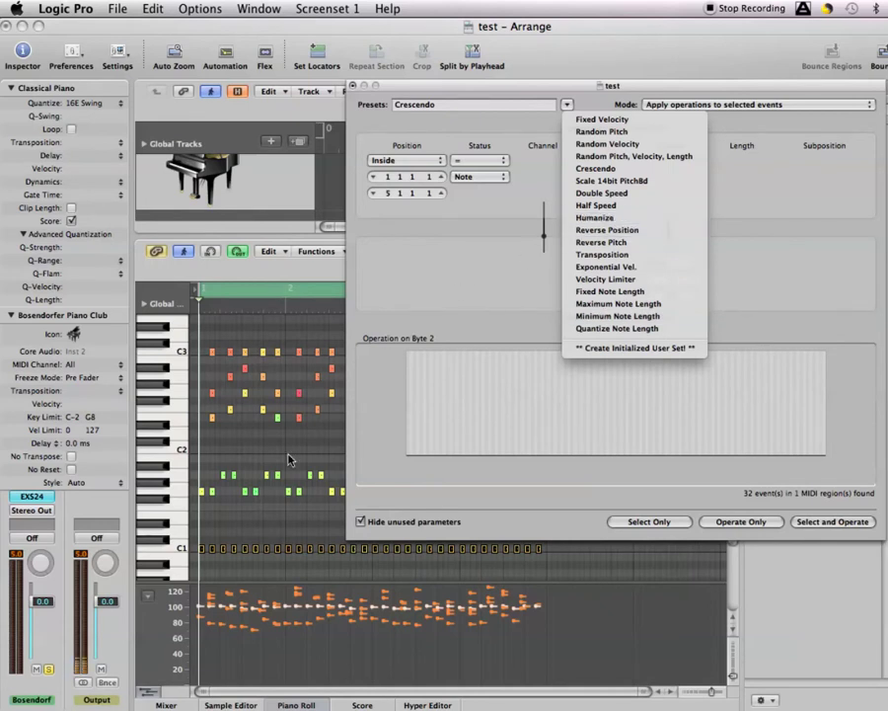
click(240, 455)
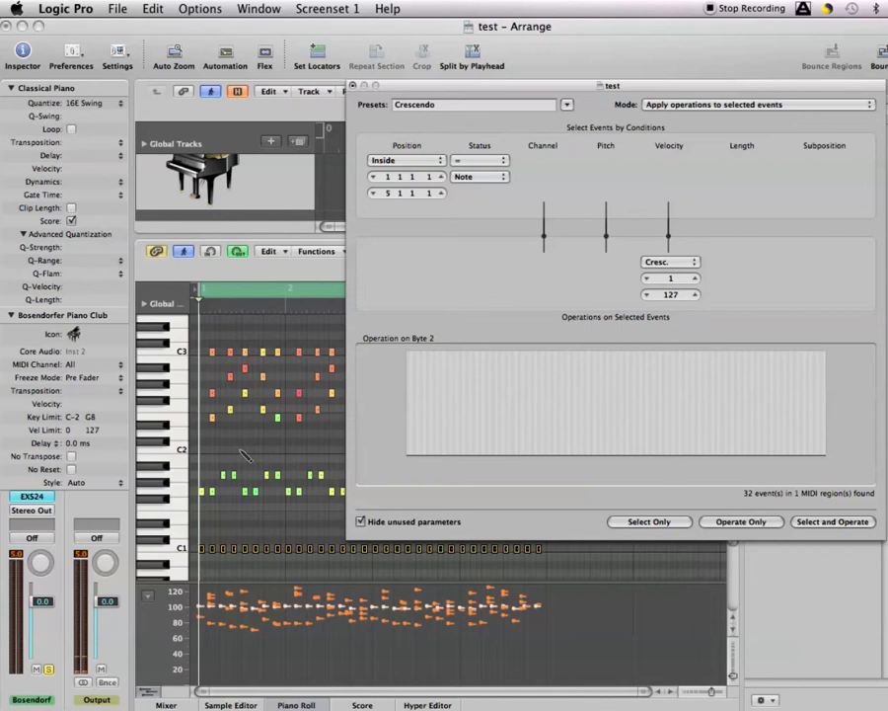
click(262, 444)
key(super+a)
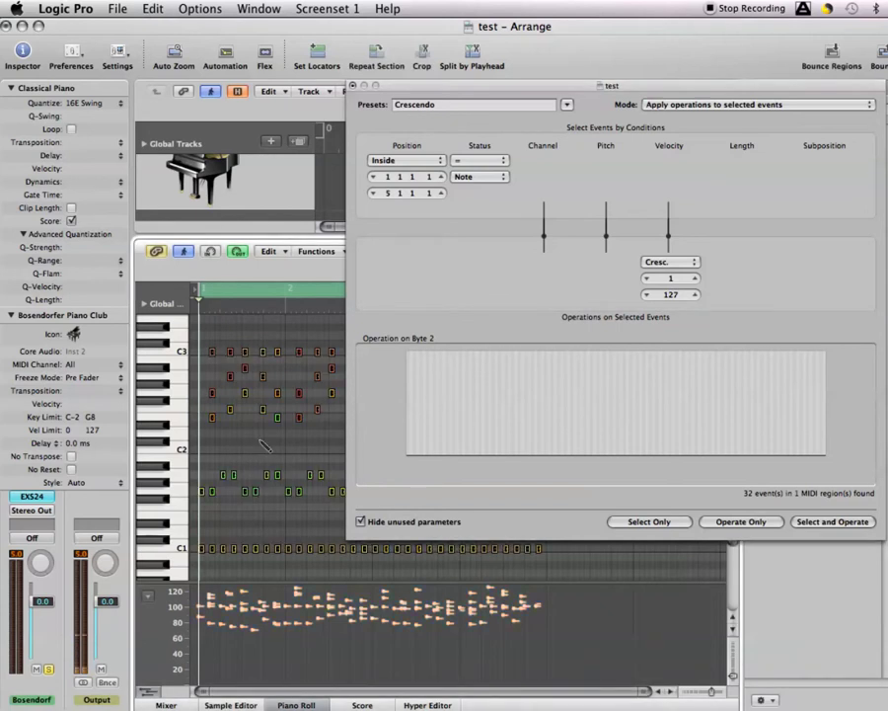
click(478, 104)
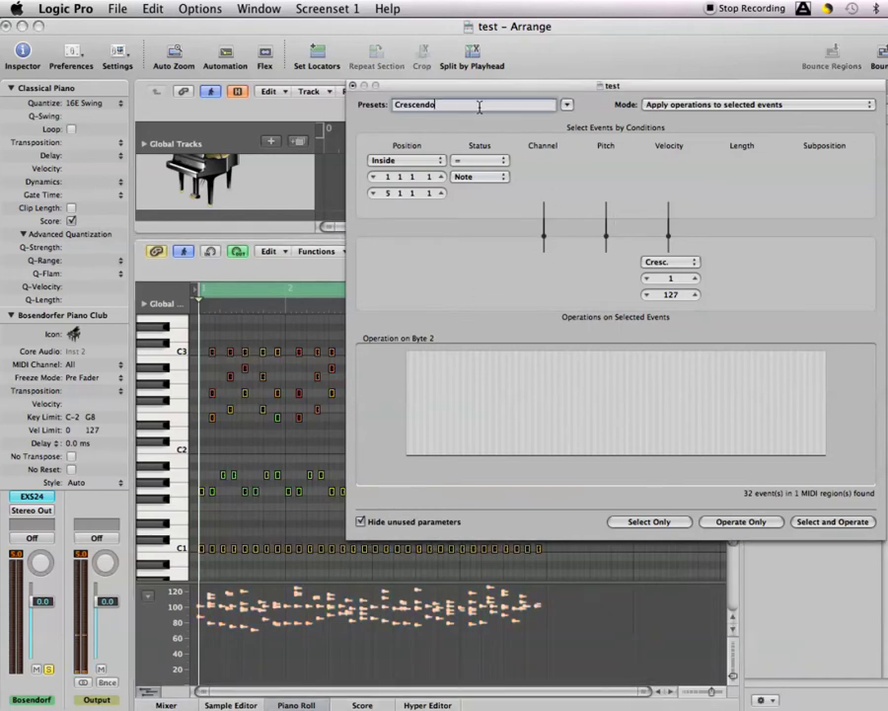
click(567, 104)
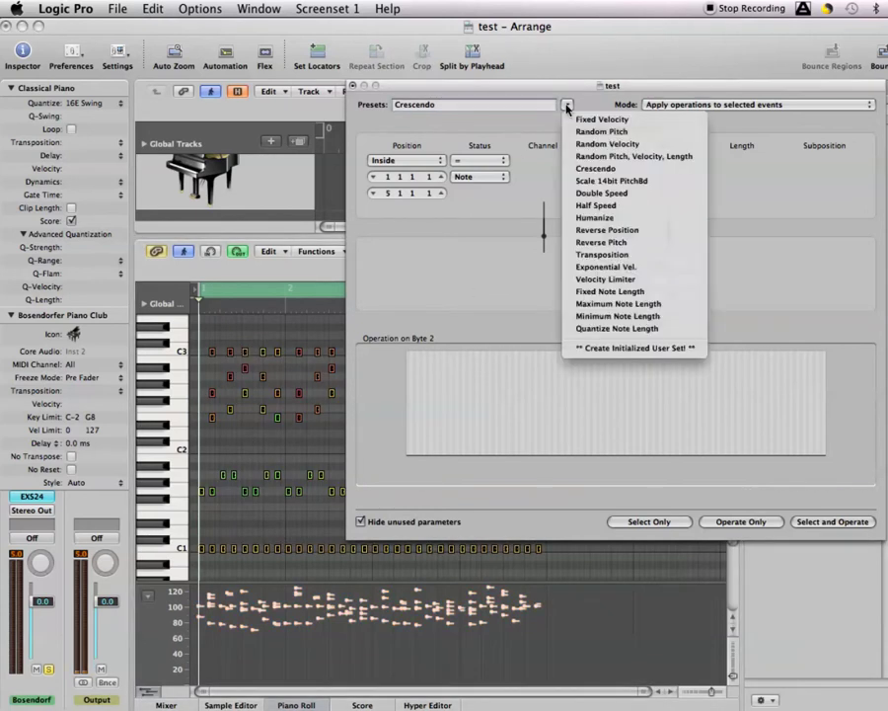
Apply the Humanize preset (±10 position, velocity, length) to all 122 notes and play back.
click(612, 218)
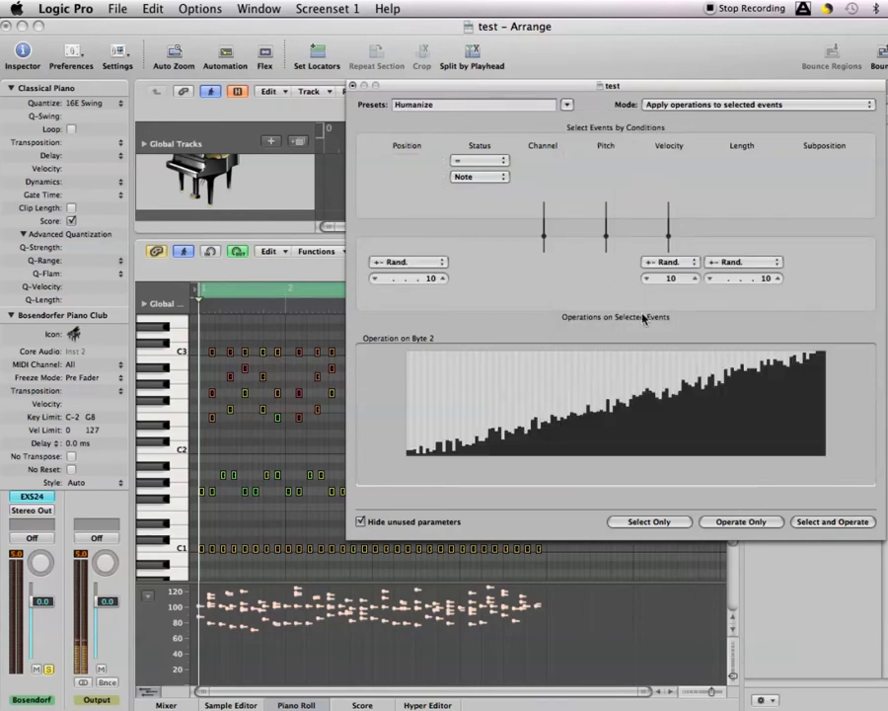
click(745, 521)
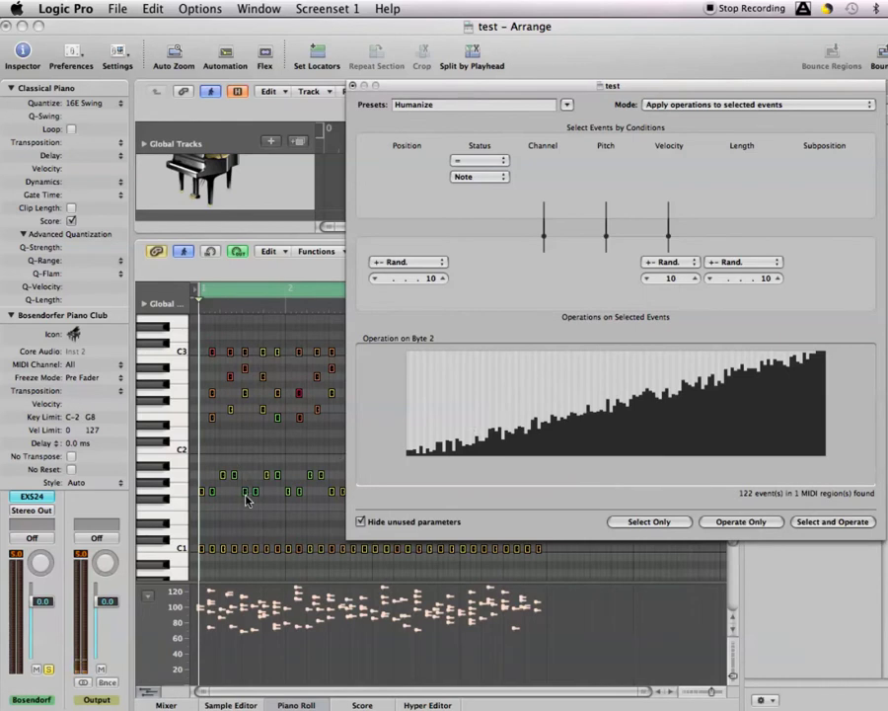
key(space)
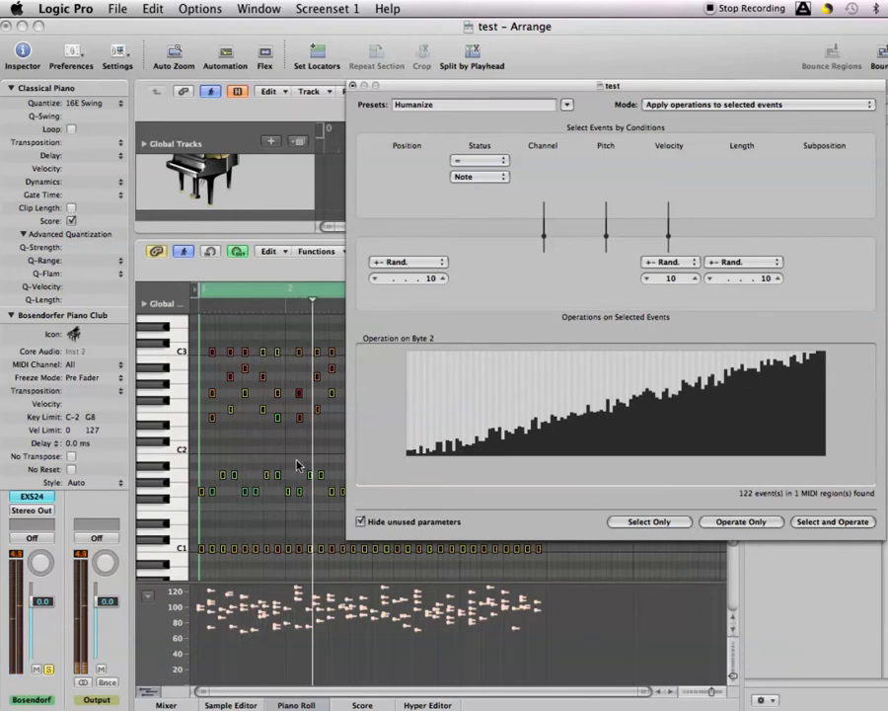
Apply the Transposition preset with Add set to 2 to all notes, then play from the start.
click(566, 105)
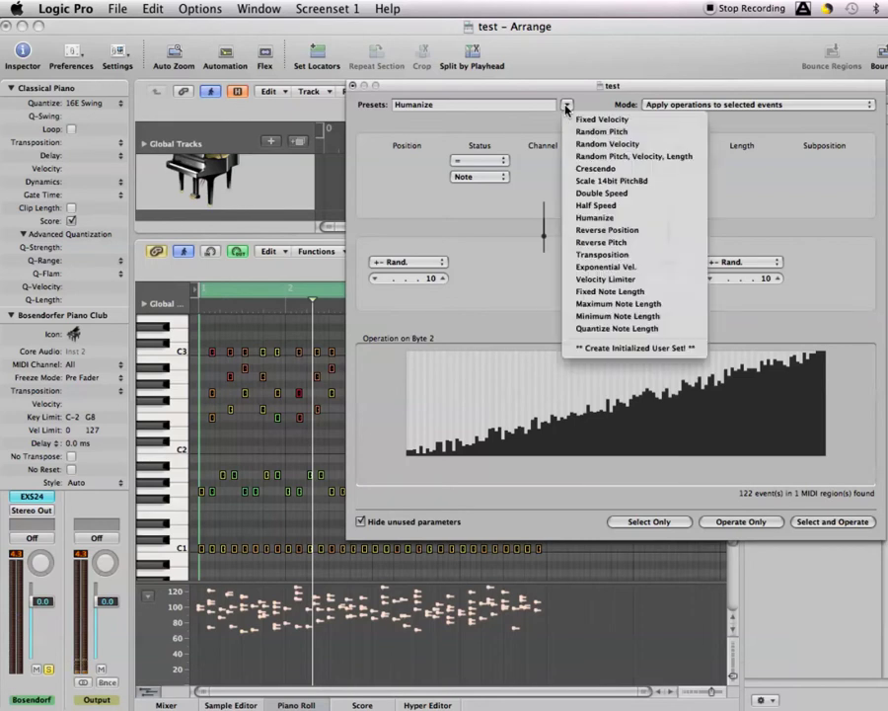
click(608, 259)
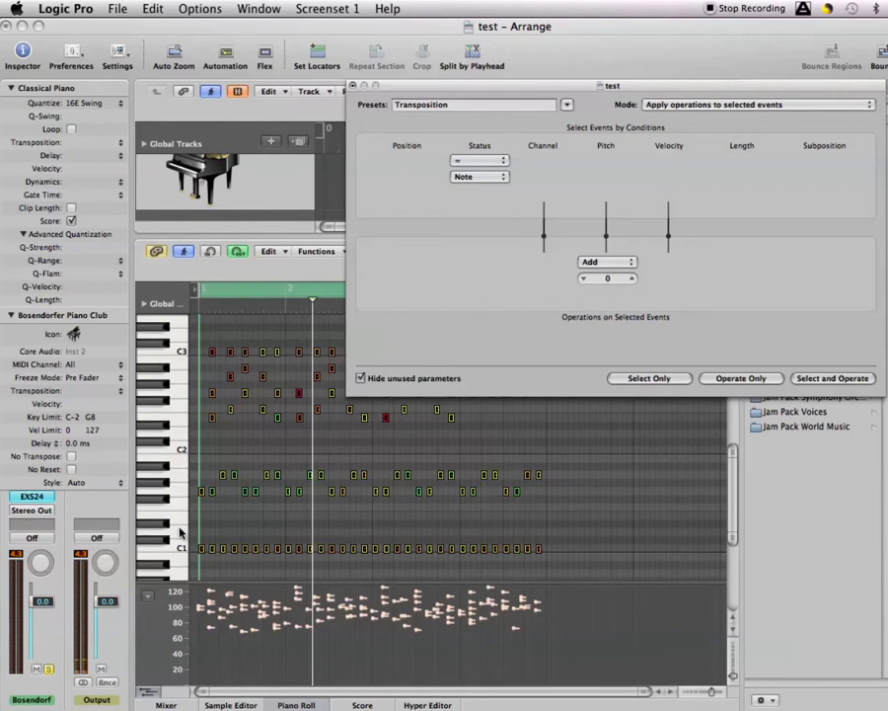
click(632, 277)
click(632, 278)
click(738, 378)
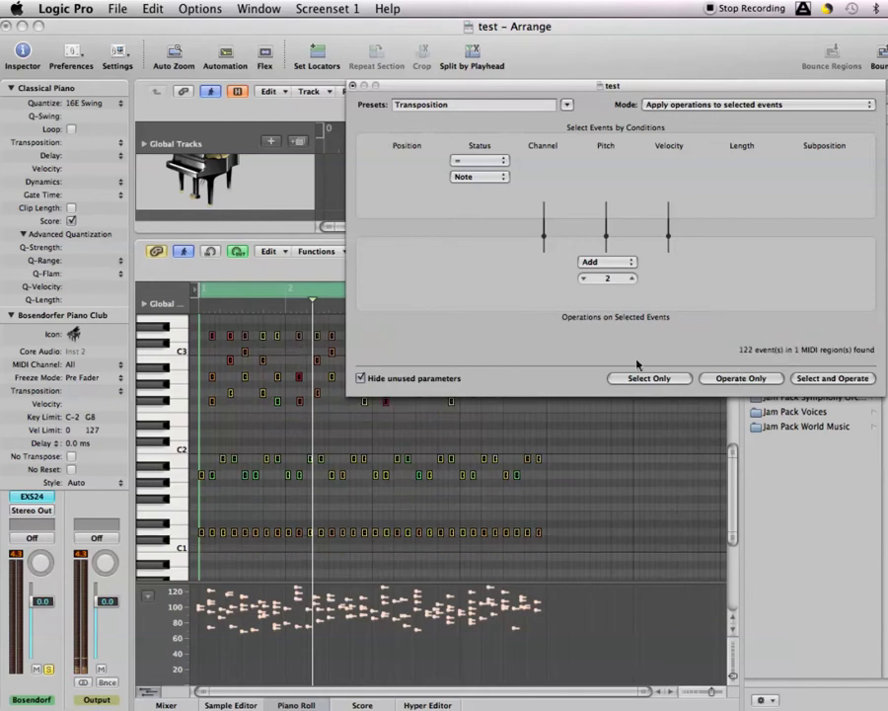
key(space)
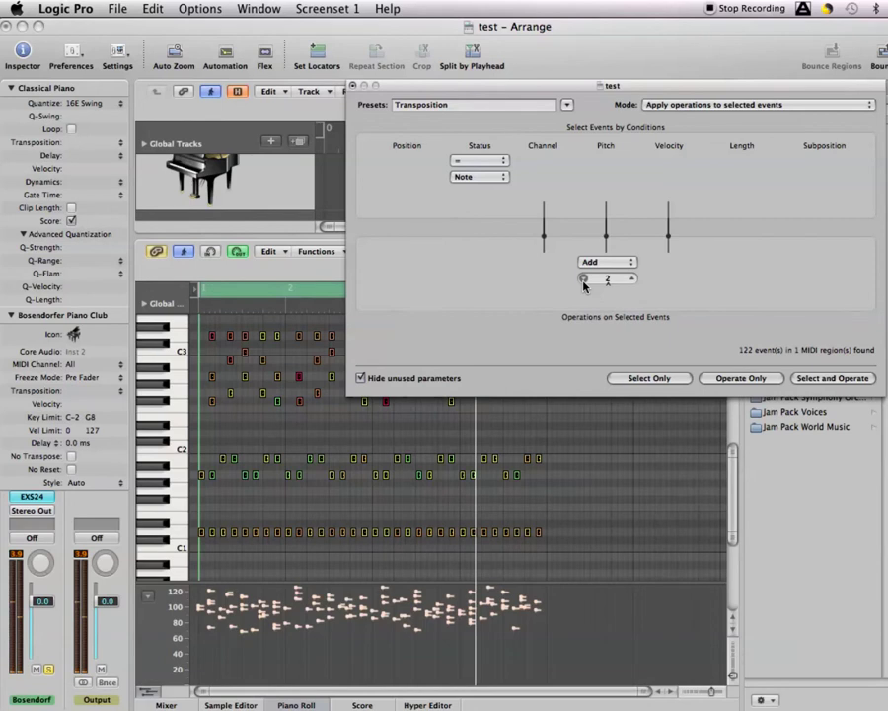
Apply a Transposition Add value of -2 to all notes and play the region back.
click(583, 282)
click(738, 379)
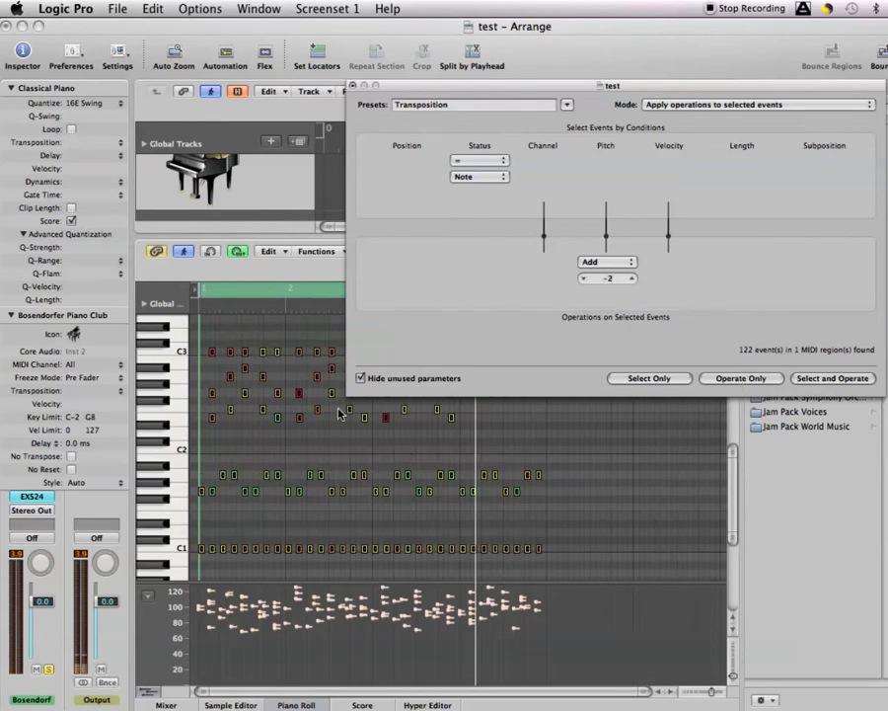
key(Return)
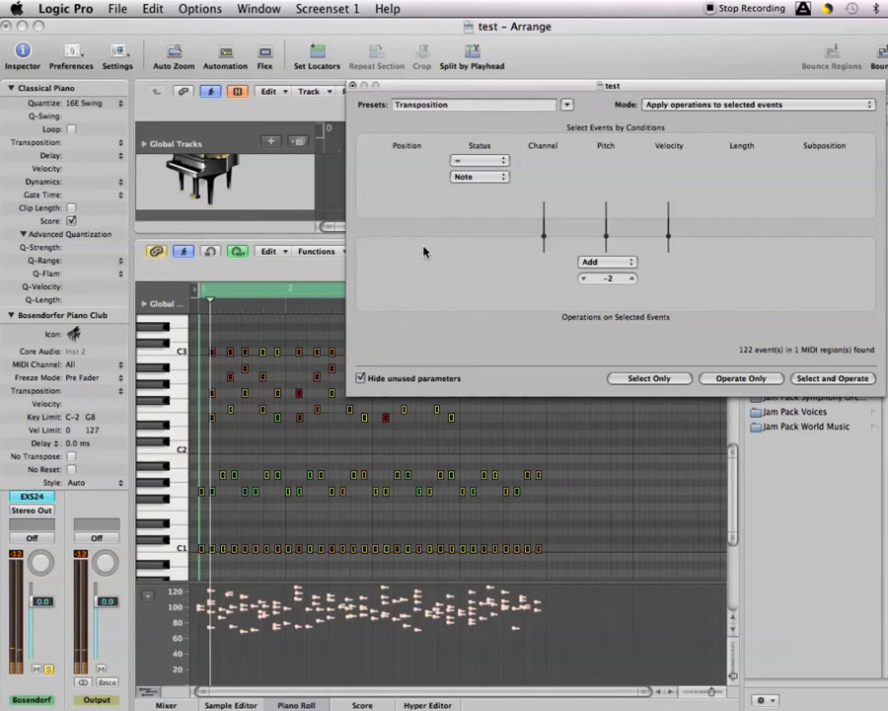
click(567, 104)
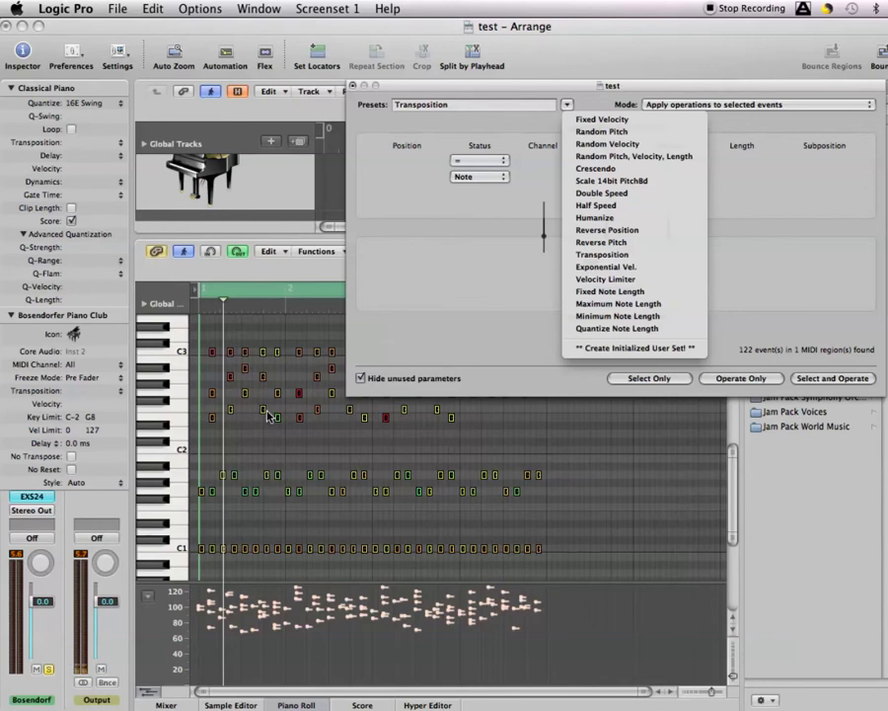
Load the Fixed Note Length preset and apply a Length Fix of 60 to all 122 notes.
click(235, 361)
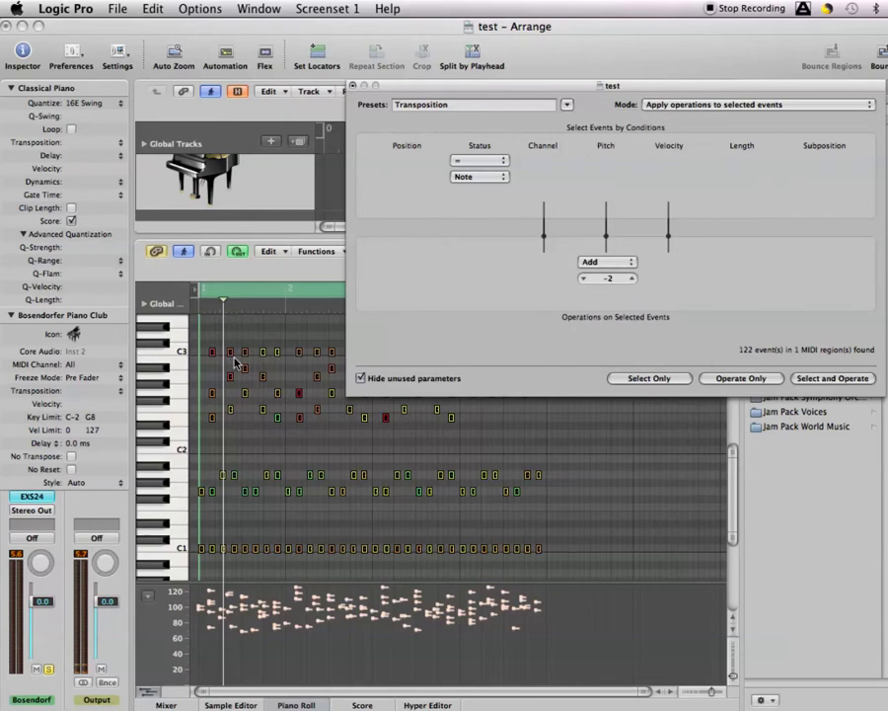
key(super+Right)
key(super+Right)
key(super+Right)
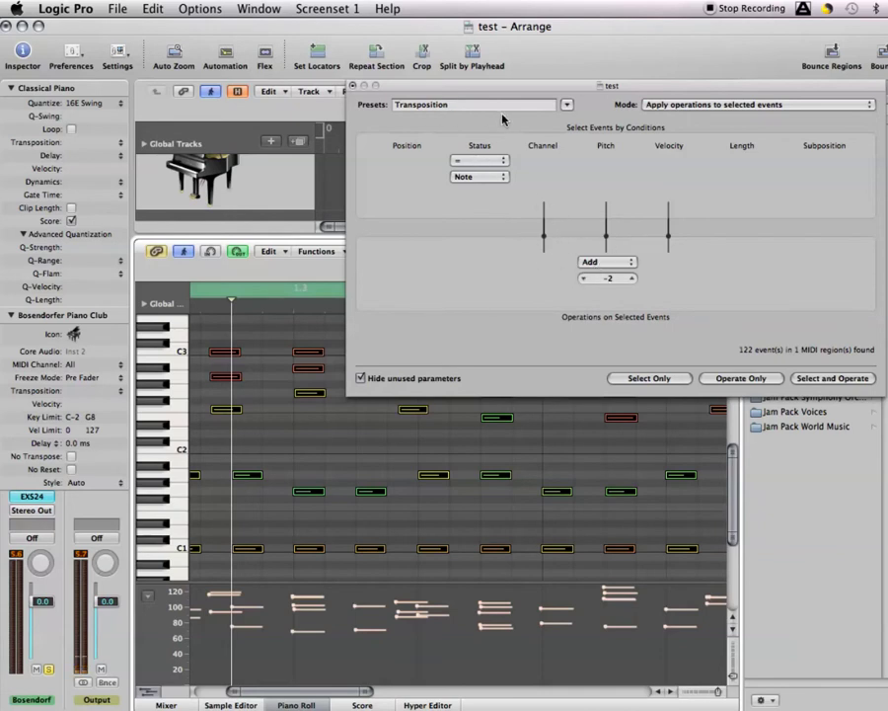
click(567, 104)
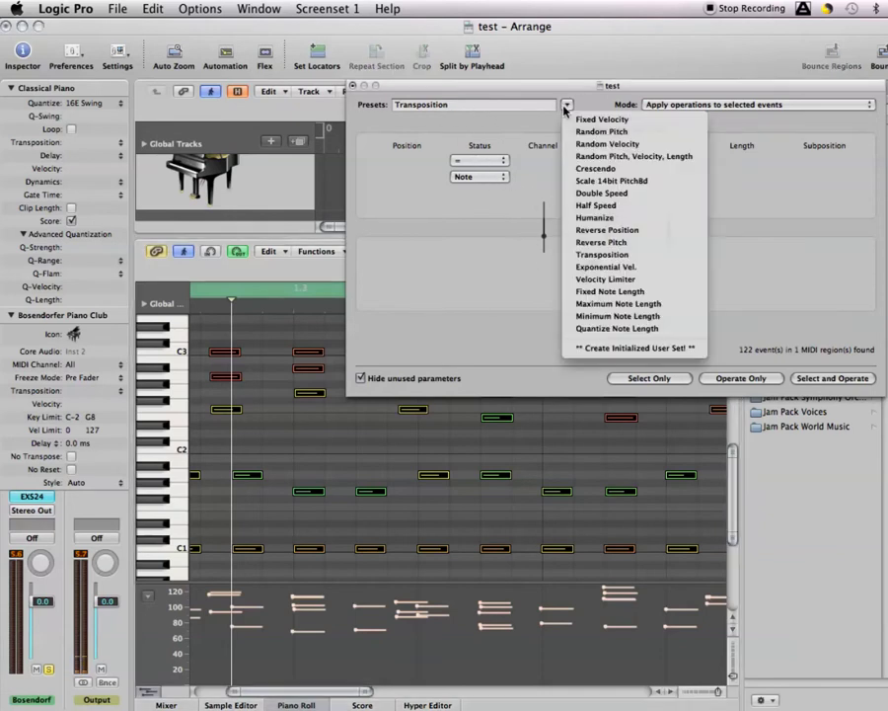
click(632, 291)
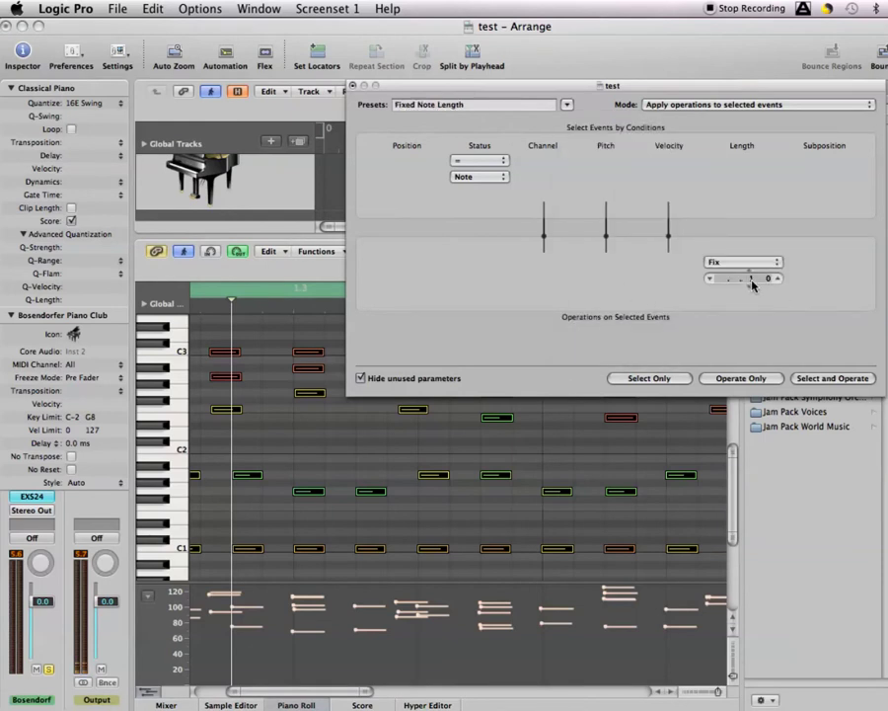
drag(753, 282, 752, 272)
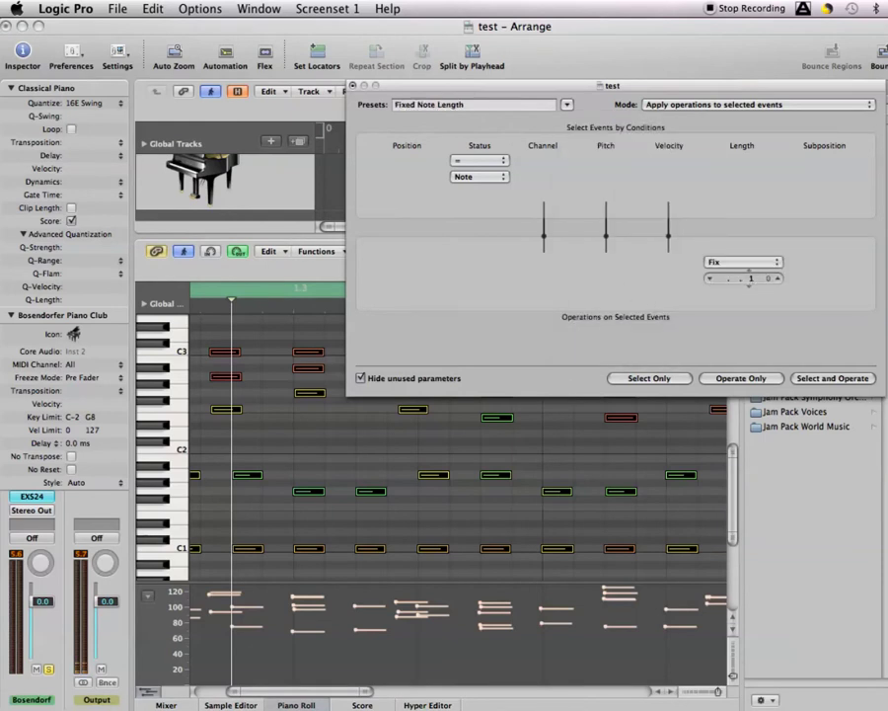
double_click(775, 279)
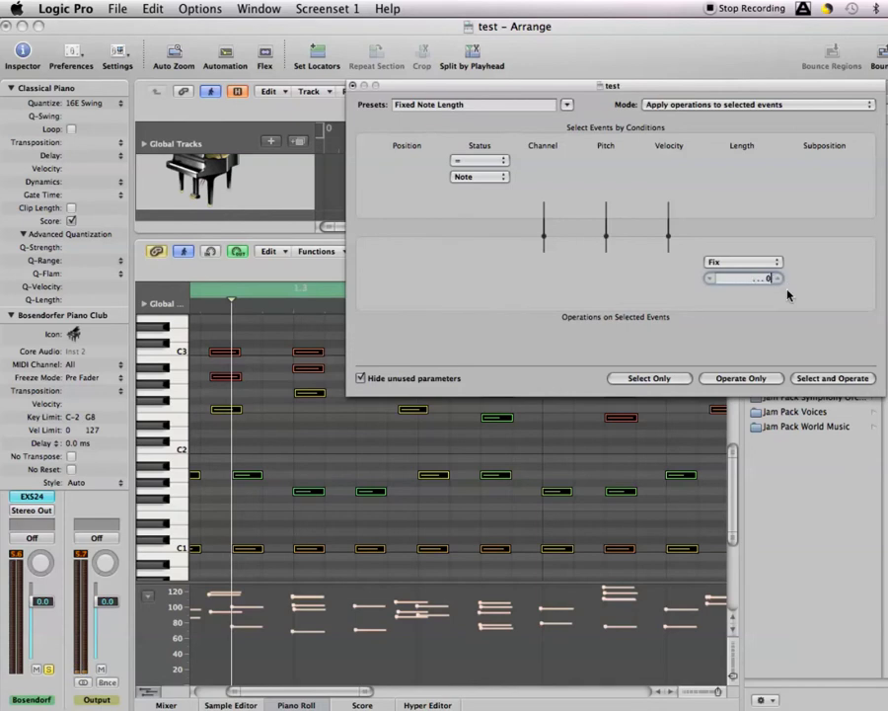
key(BackSpace)
text(60)
key(Return)
click(741, 379)
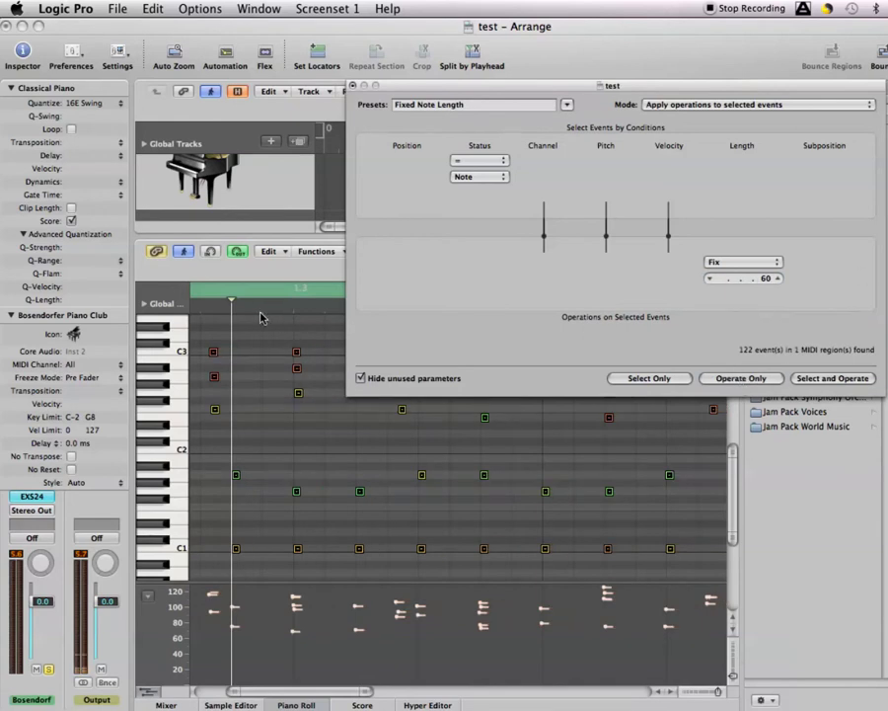
Replace the fixed length 60 with the longer . . 1 0, apply it, and play back.
double_click(767, 284)
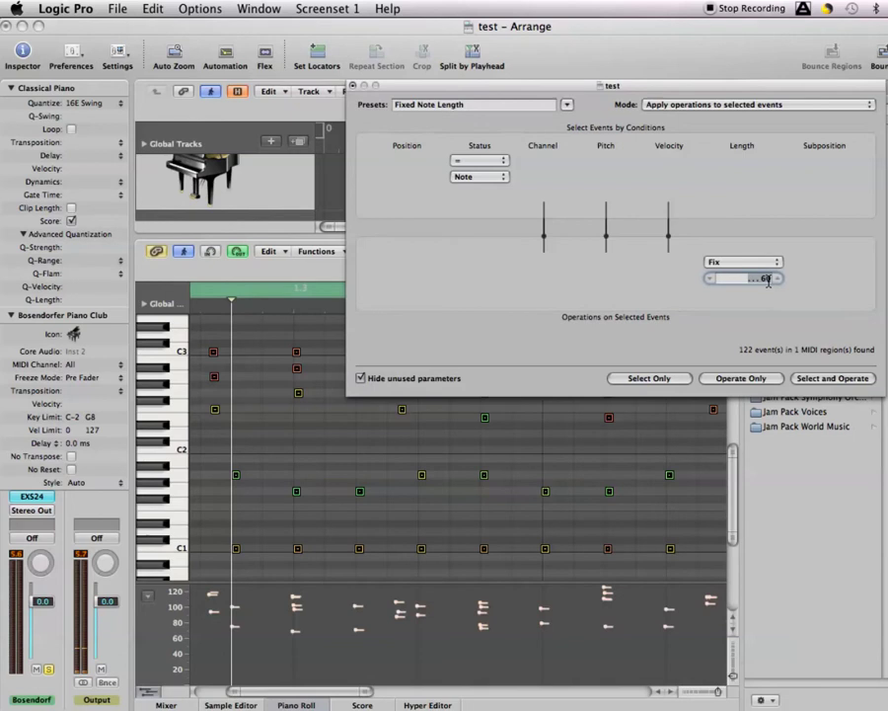
key(BackSpace)
key(BackSpace)
text(0)
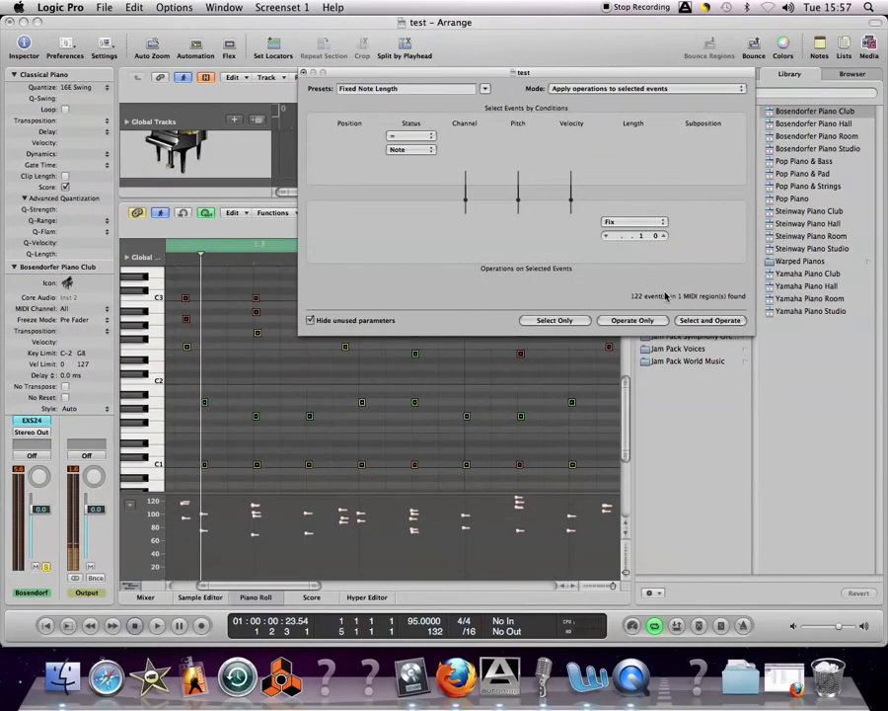
click(744, 404)
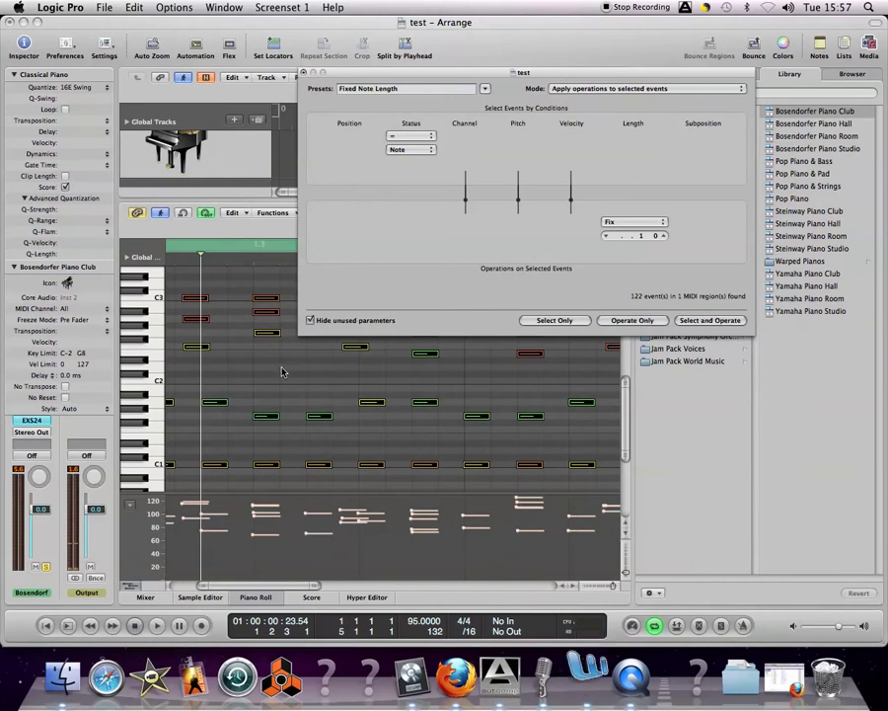
key(space)
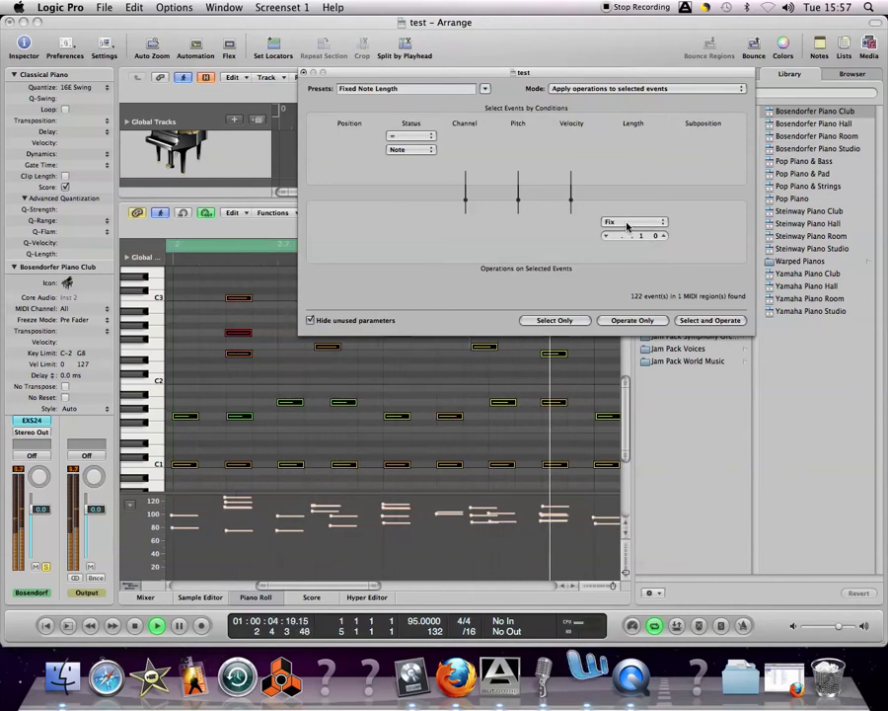
key(space)
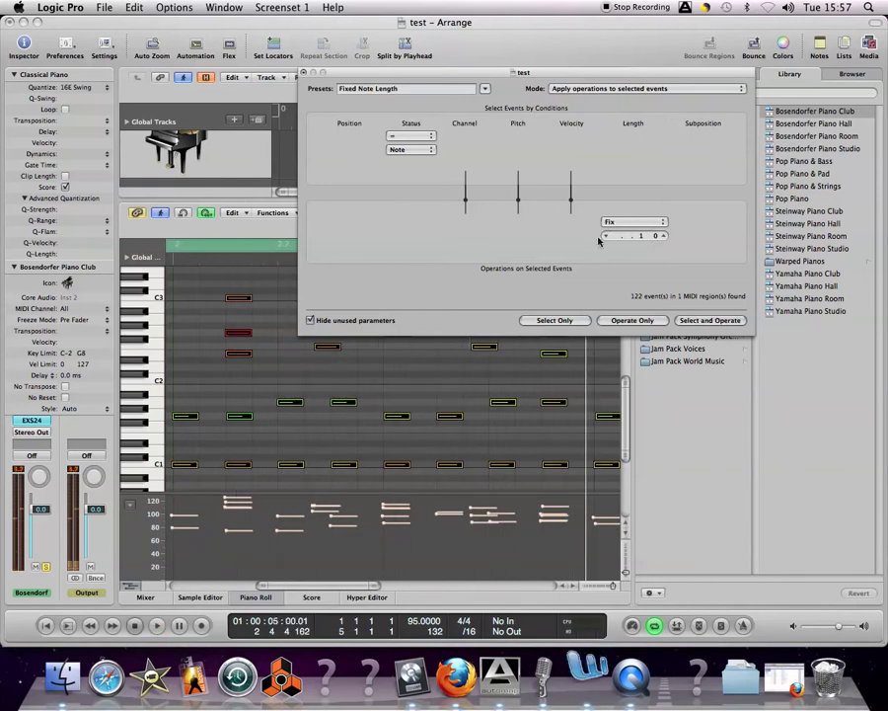
Set the Length operation to Random between 60 and . . 2 0, apply it, and play.
click(605, 223)
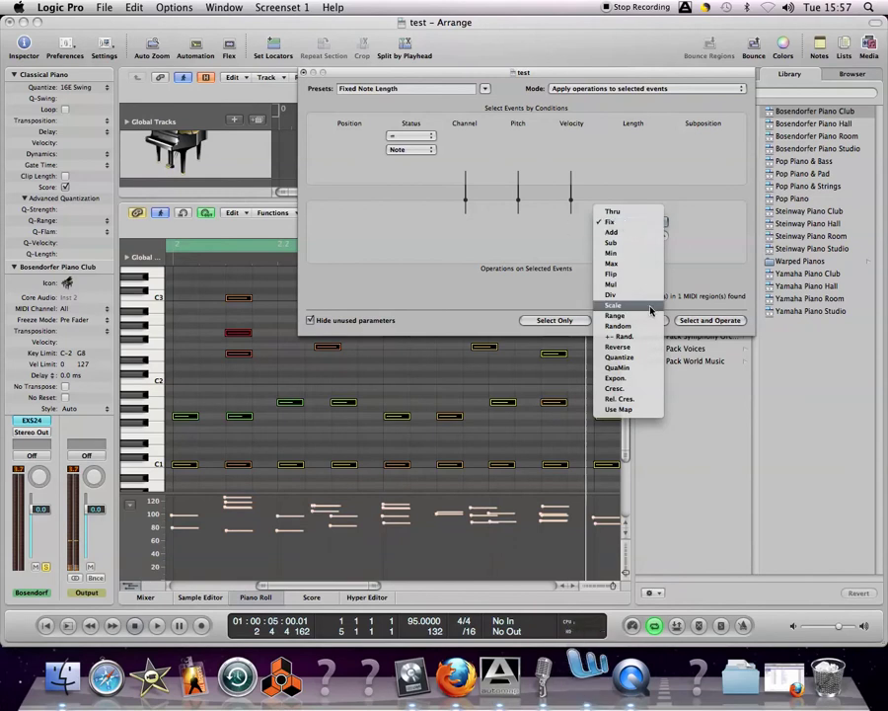
click(618, 326)
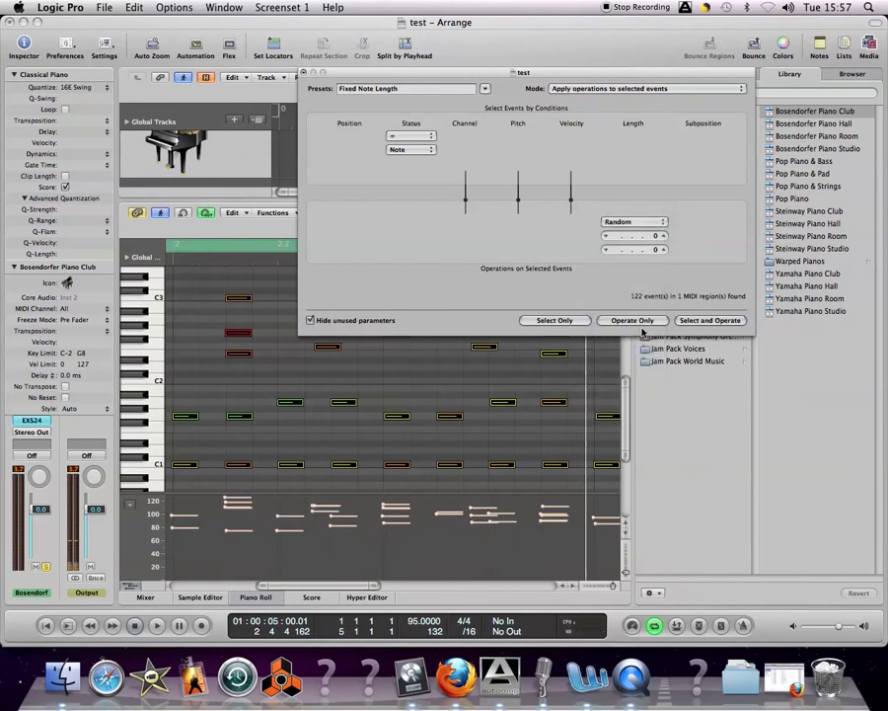
double_click(656, 237)
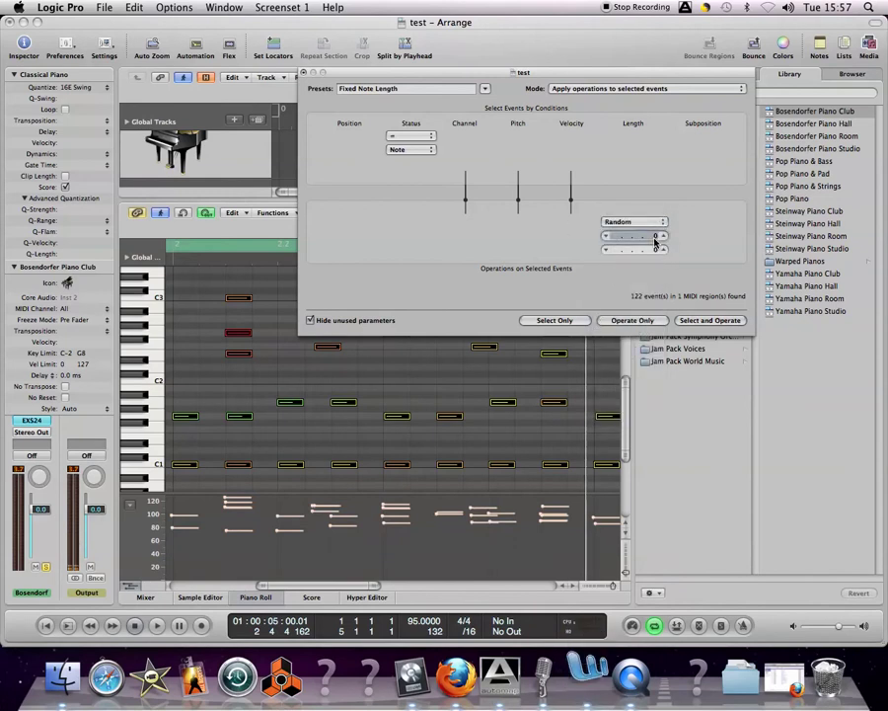
text(60)
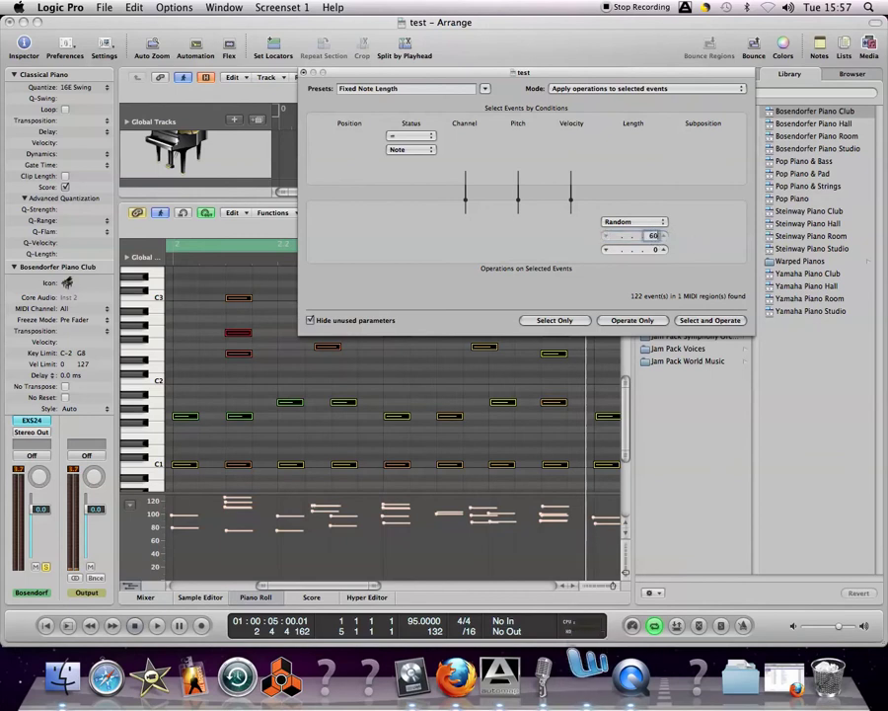
key(Return)
double_click(642, 253)
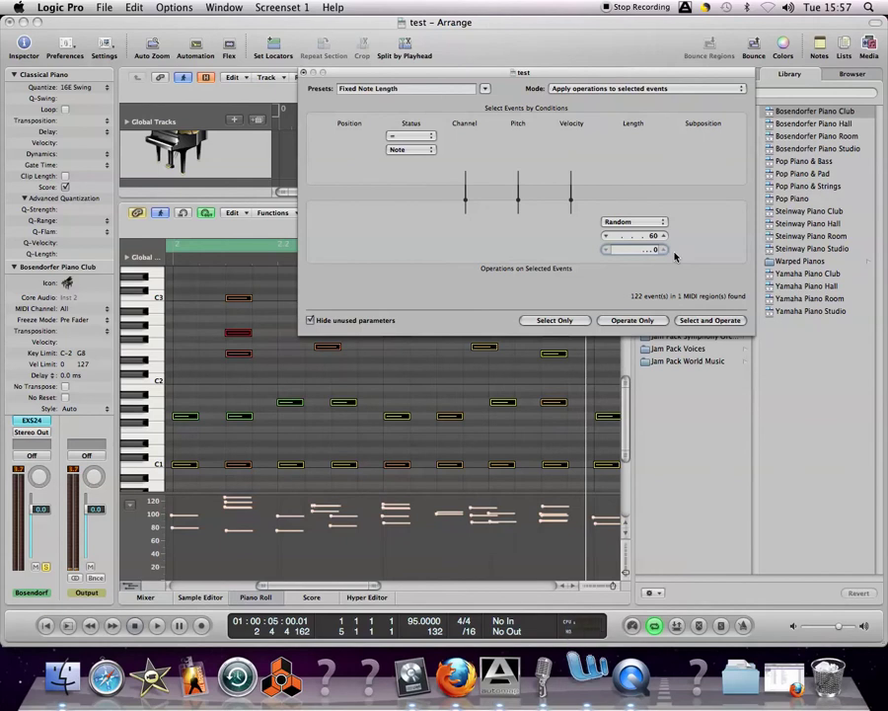
text(20)
key(Return)
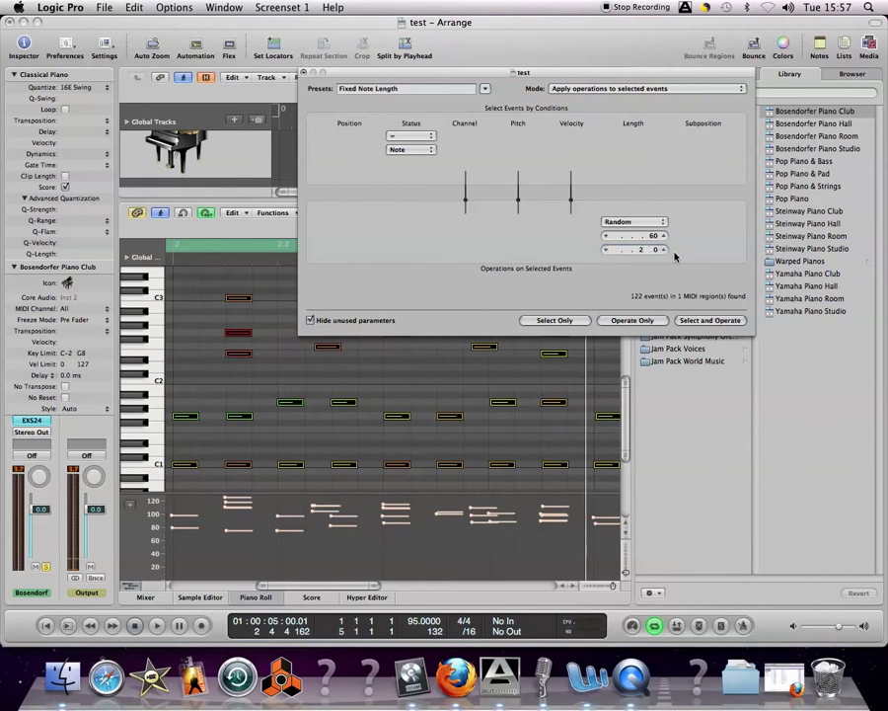
click(631, 320)
key(space)
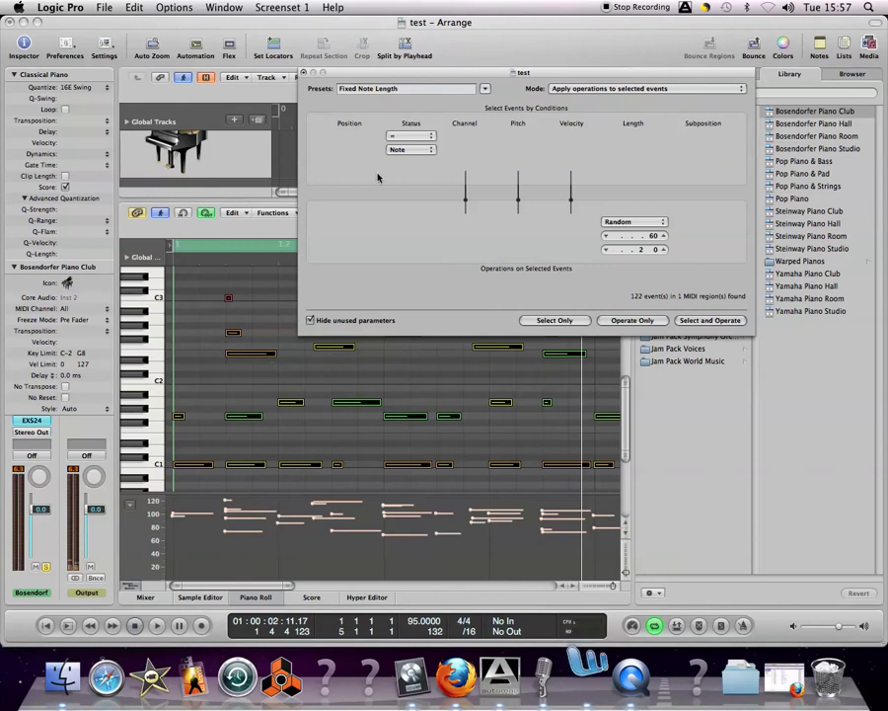
key(space)
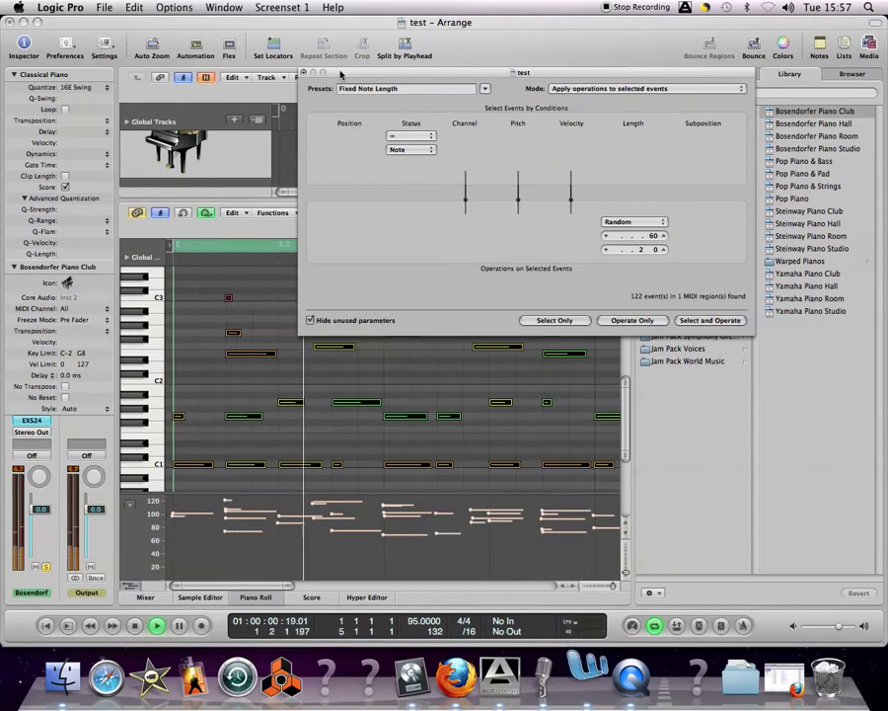
Stop playback, leaving the Length operation set to Random.
key(space)
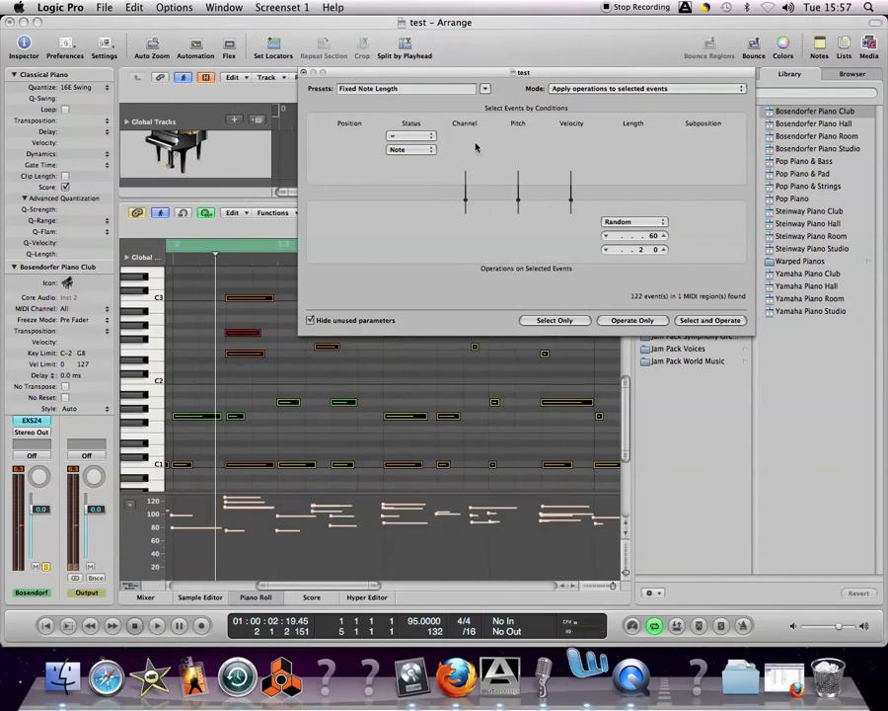
click(665, 224)
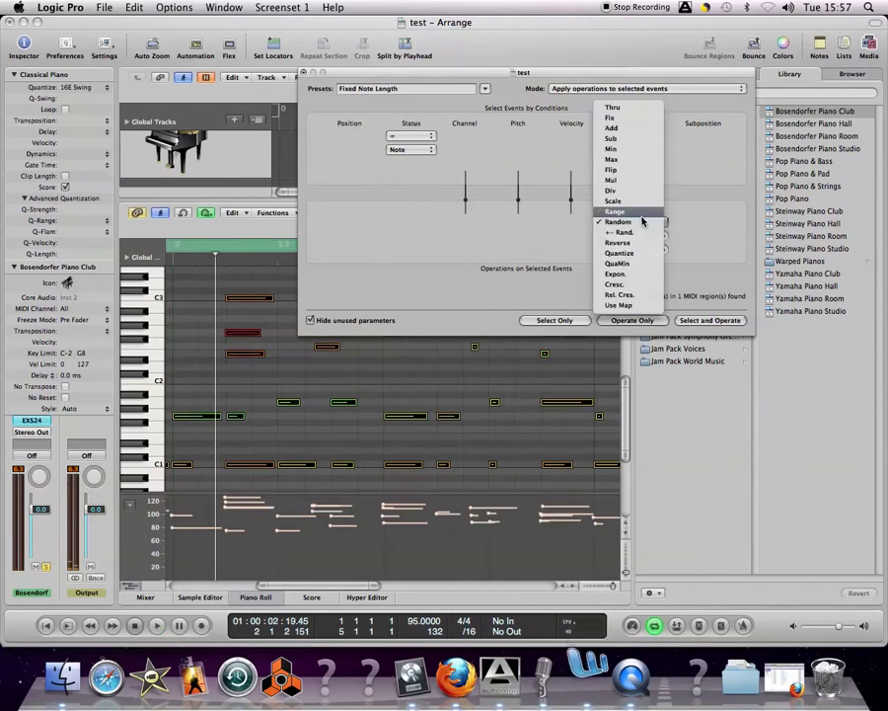
click(637, 222)
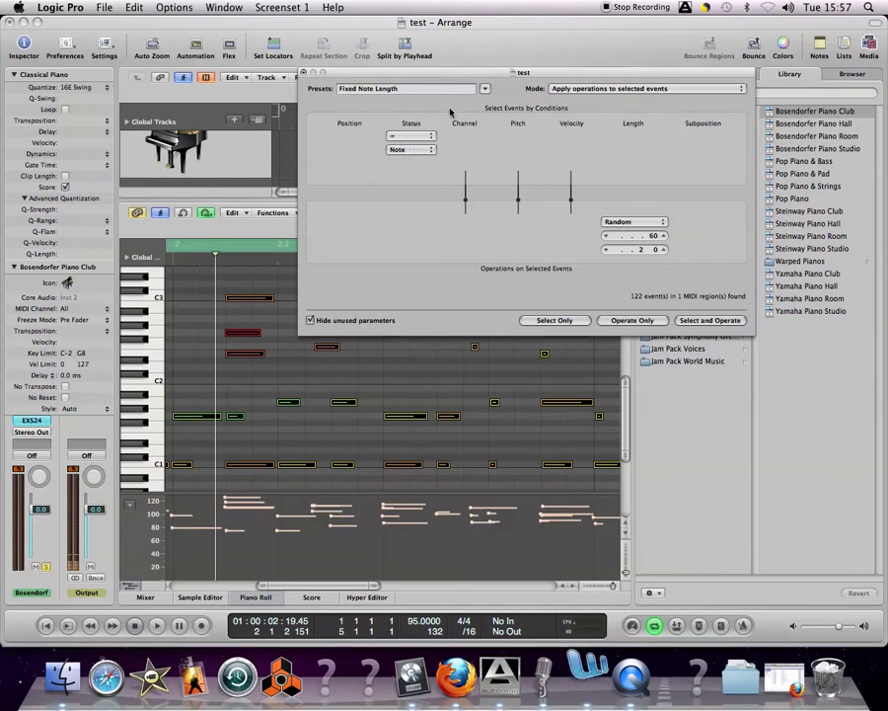
Move the Transform window lower so the Classical Piano region in the tracks area shows.
drag(449, 75, 422, 89)
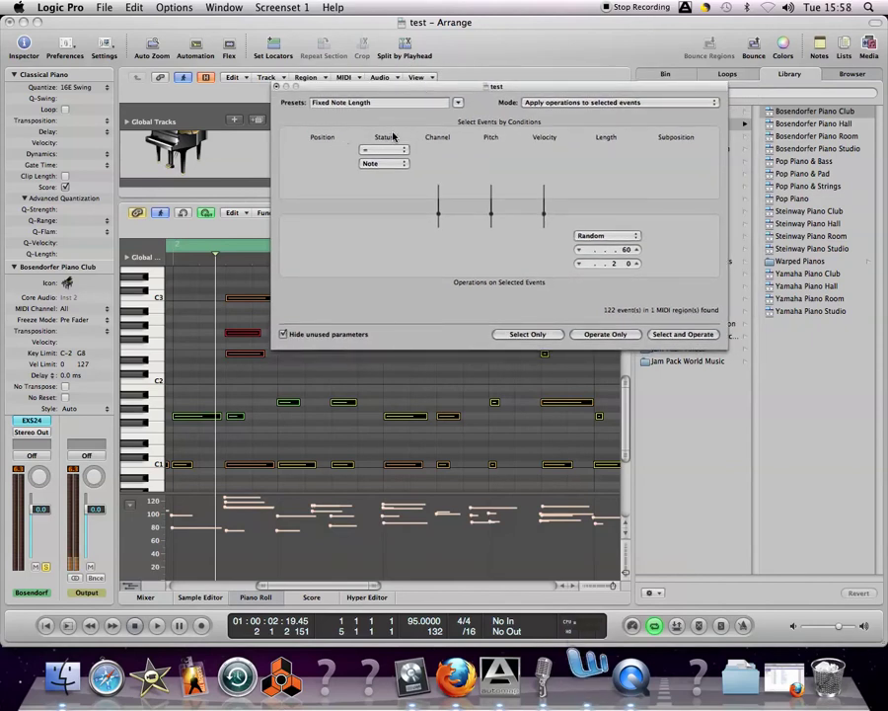
click(459, 103)
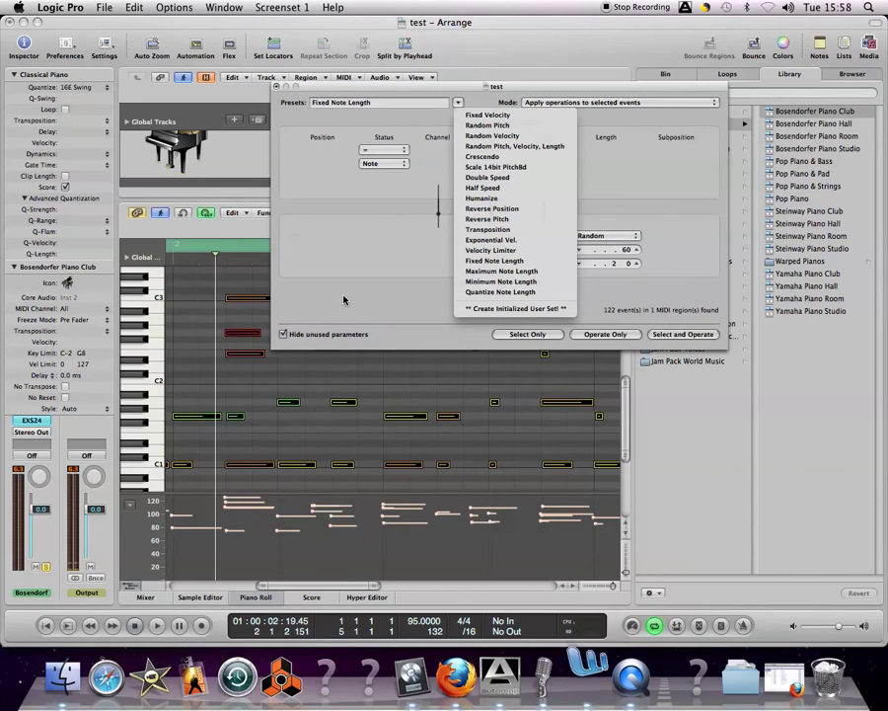
click(372, 264)
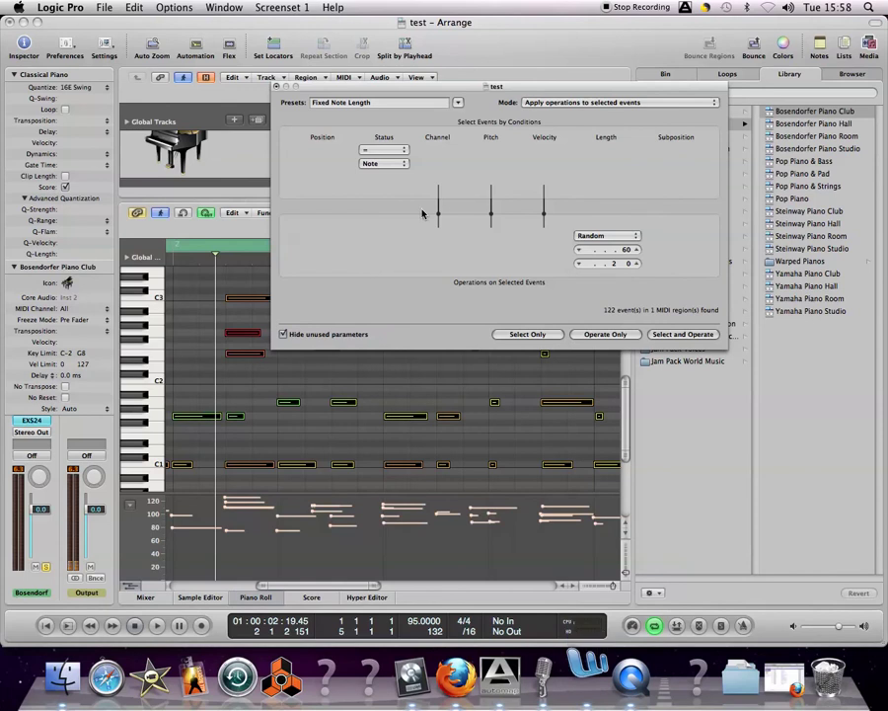
drag(472, 85, 447, 167)
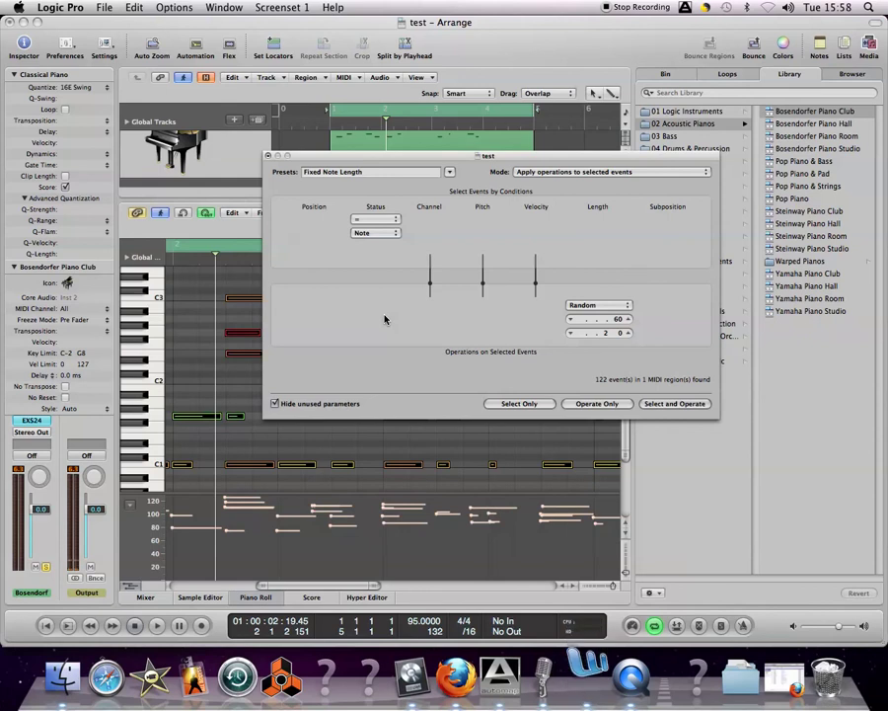
drag(424, 171, 409, 201)
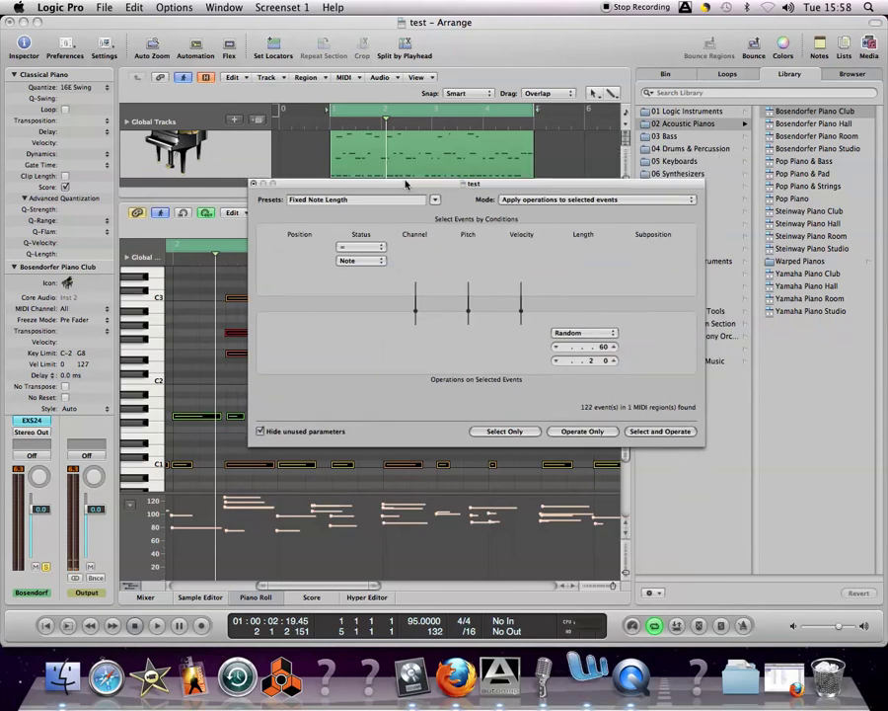